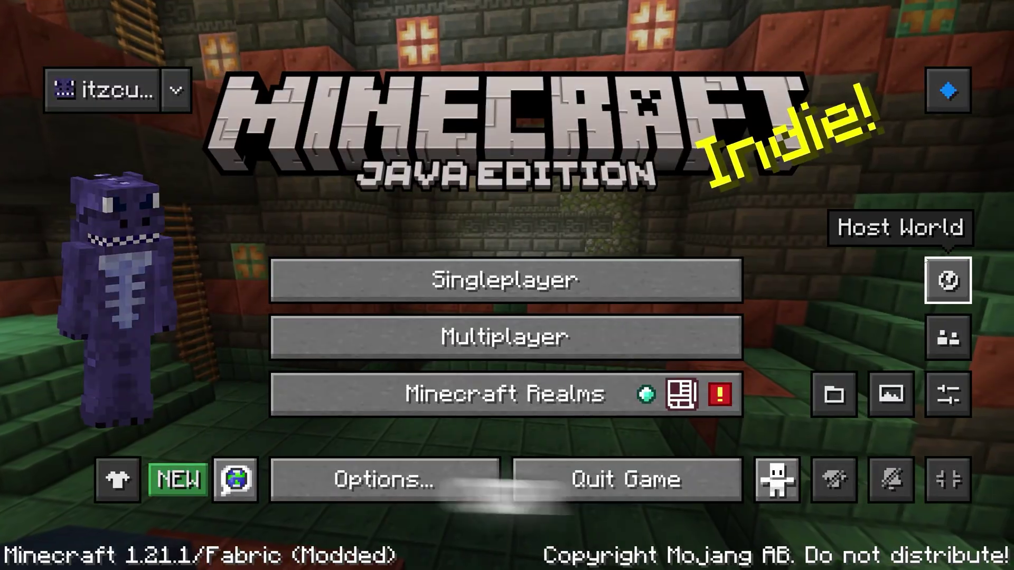
From the social screen, host the Oneblock Original v3.0.2 world for friends.
left_click(944, 333)
left_click(150, 123)
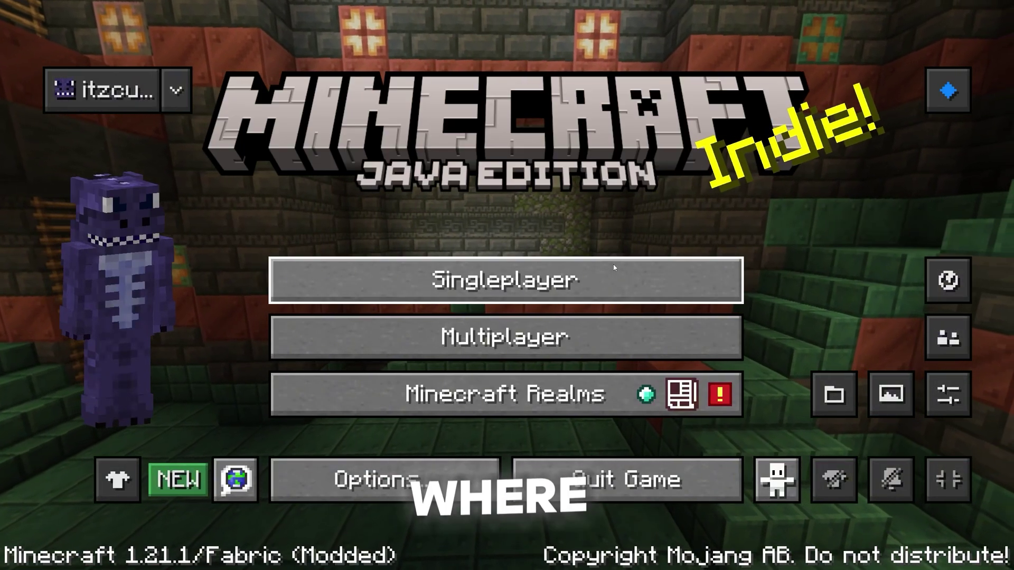
left_click(946, 282)
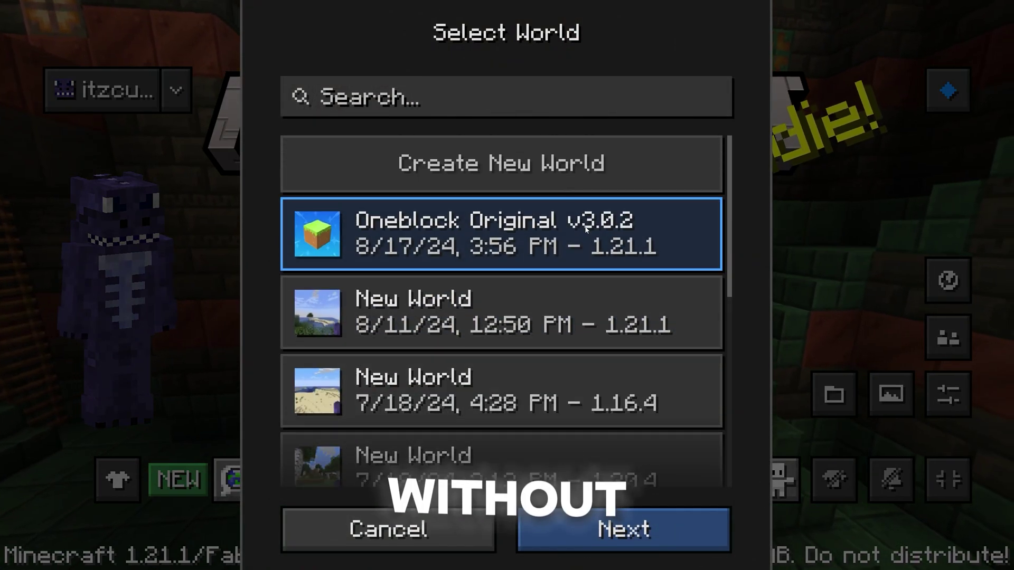
scroll(634, 364, "down", 2)
left_click(637, 527)
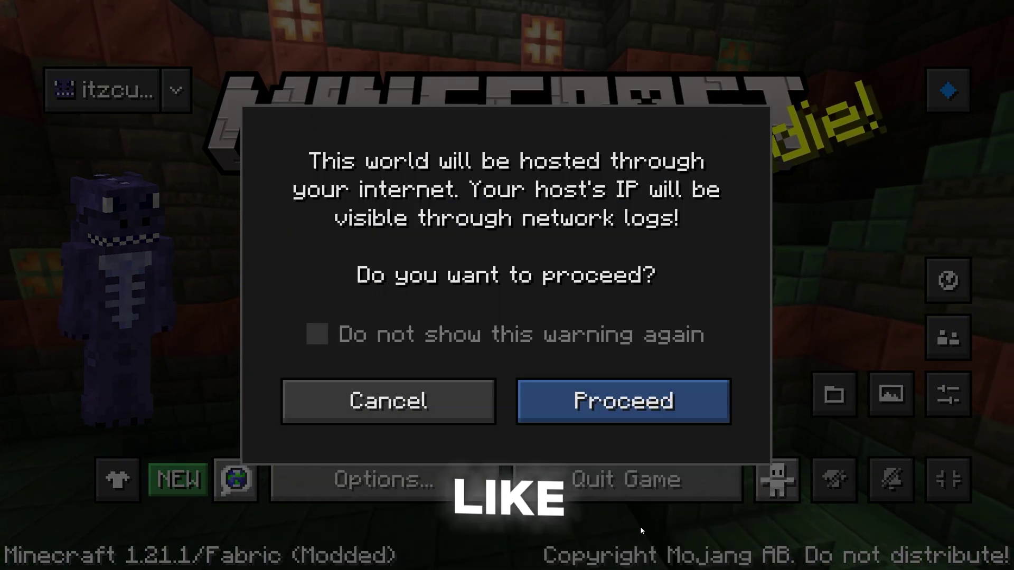
left_click(615, 404)
left_click(624, 534)
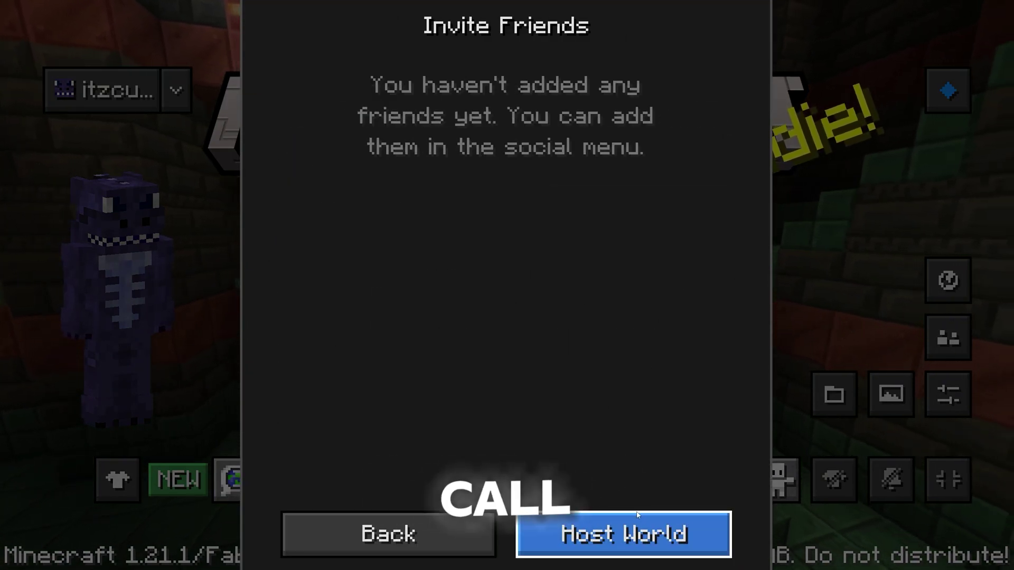
left_click(623, 533)
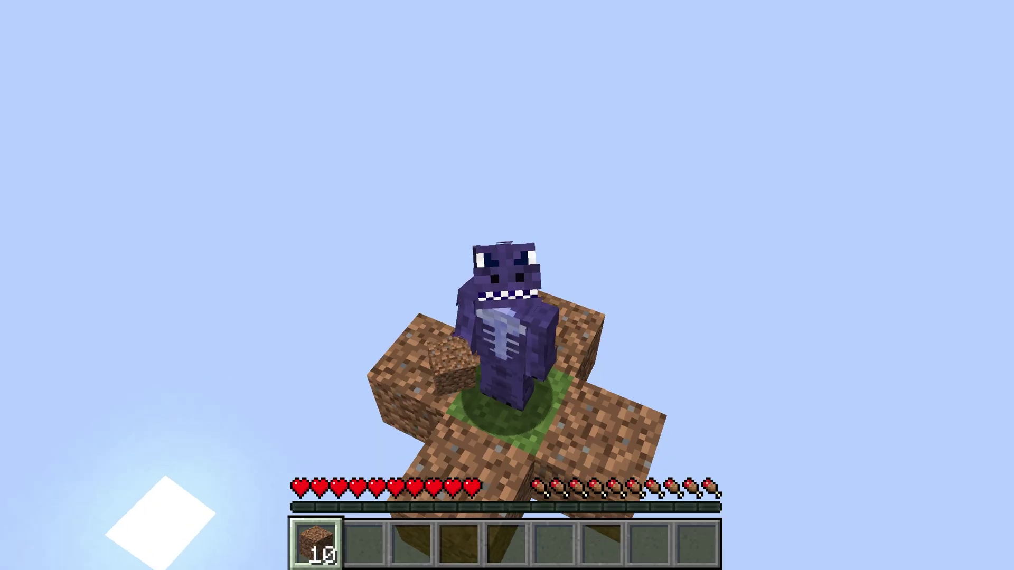
Check the invite-friends dialog and World Host Settings from the game menu, then hide the HUD with F1.
key("Escape")
left_click(952, 243)
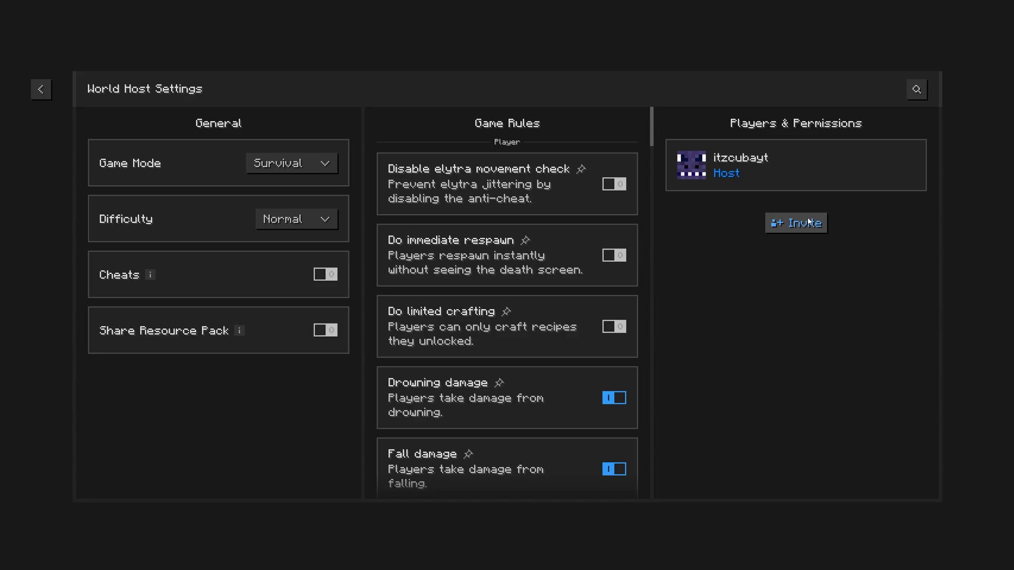
left_click(813, 223)
left_click(506, 410)
key("Escape")
key("Escape")
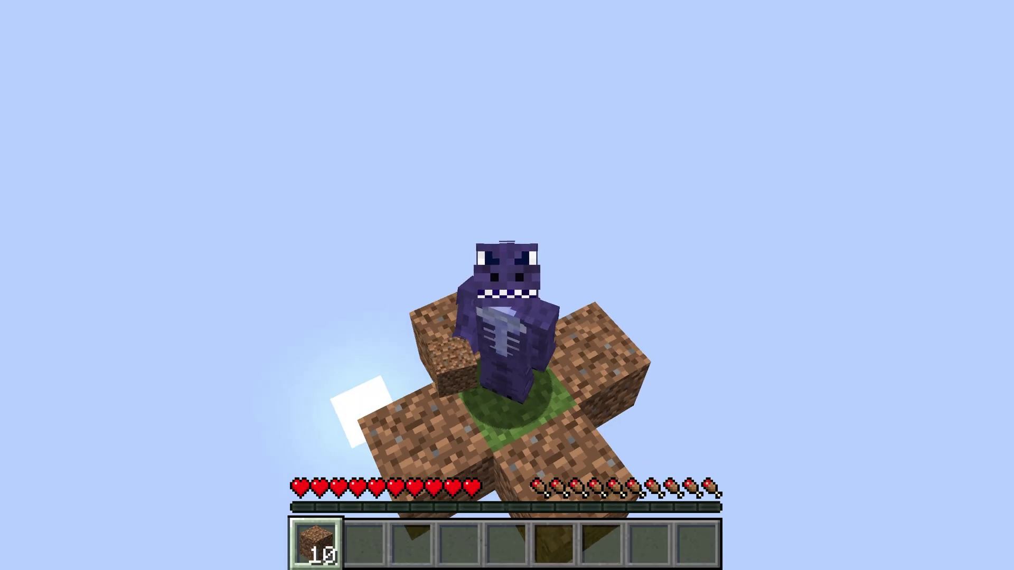
key("Escape")
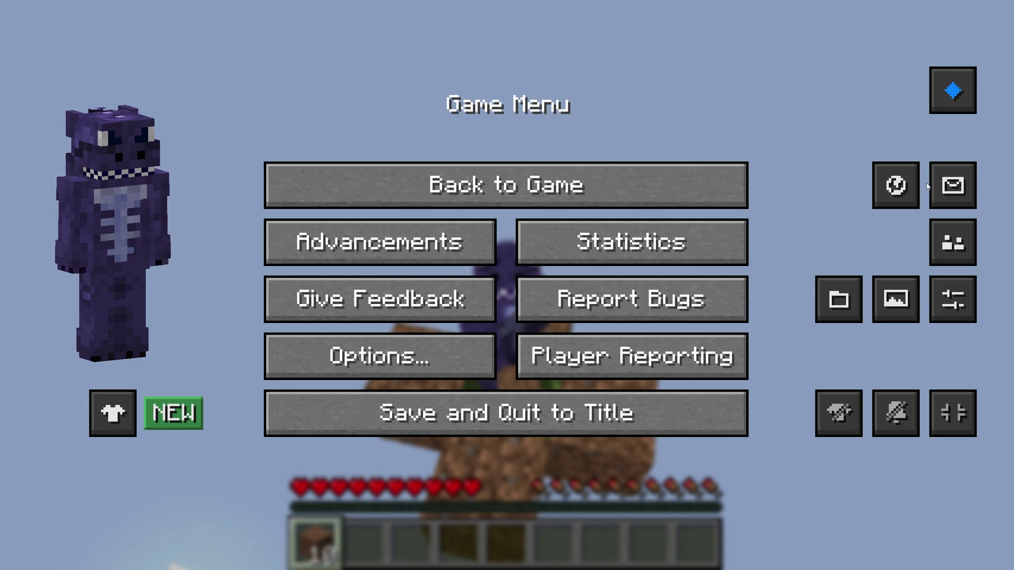
left_click(898, 188)
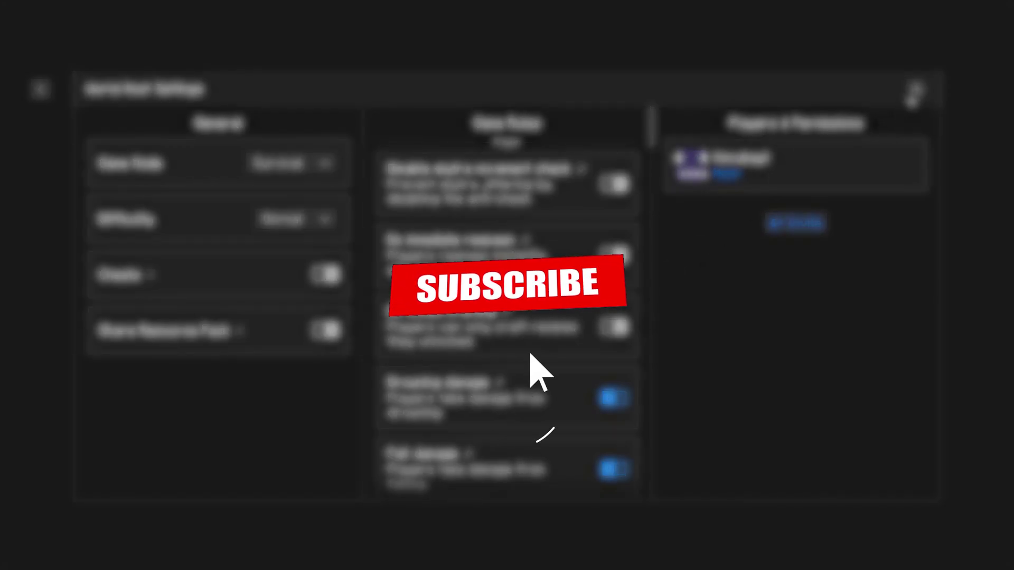
key("Escape")
key("Escape")
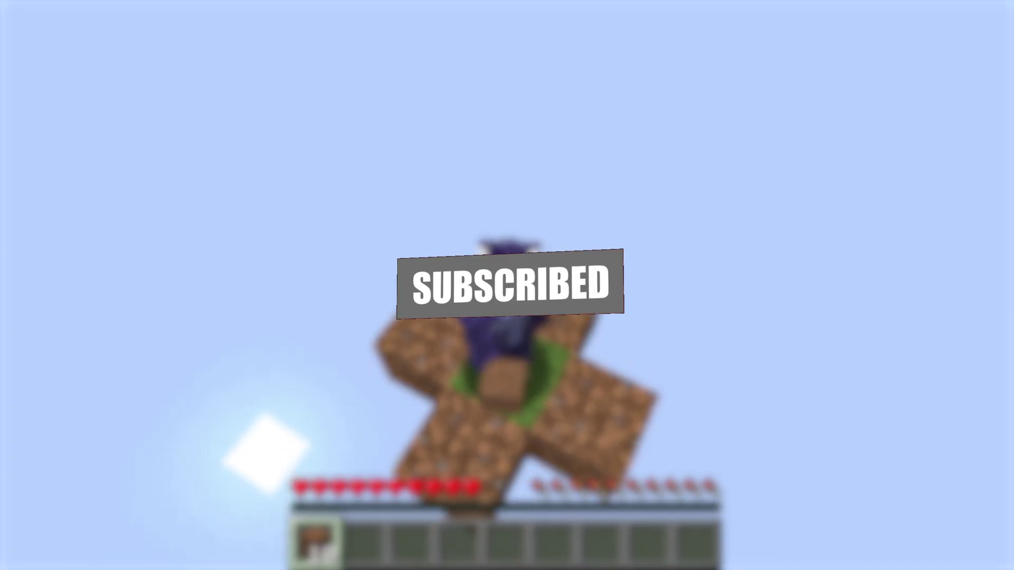
key("F1")
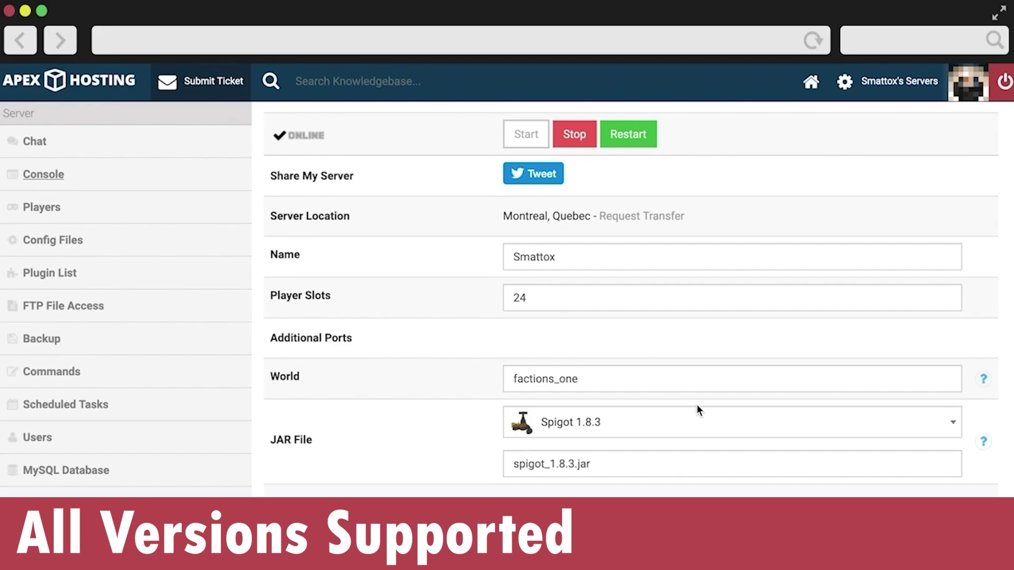
Set the server's JAR file to Spigot 1.8.8.
left_click(698, 411)
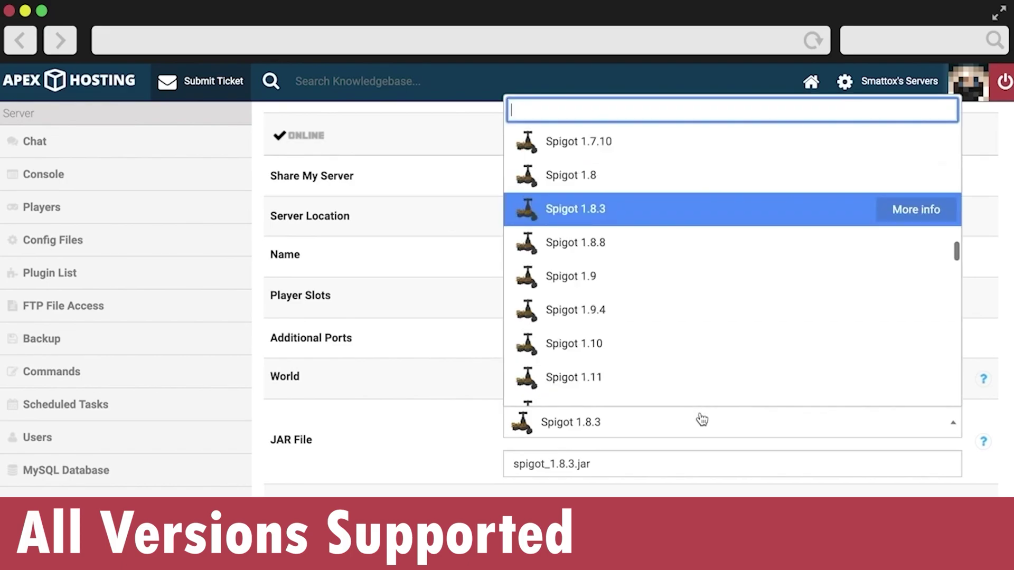
left_click(688, 255)
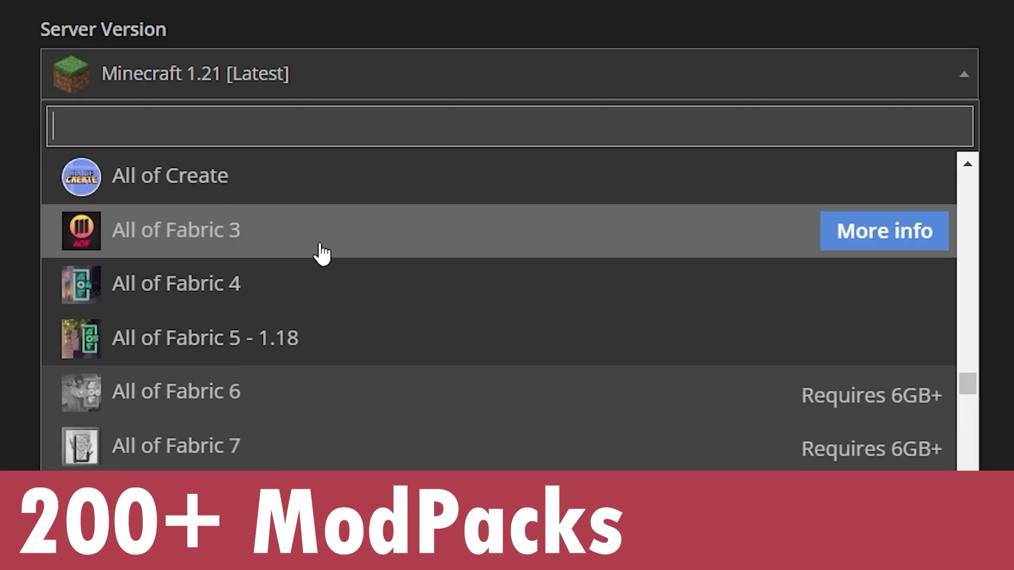
scroll(380, 248, "down", 15)
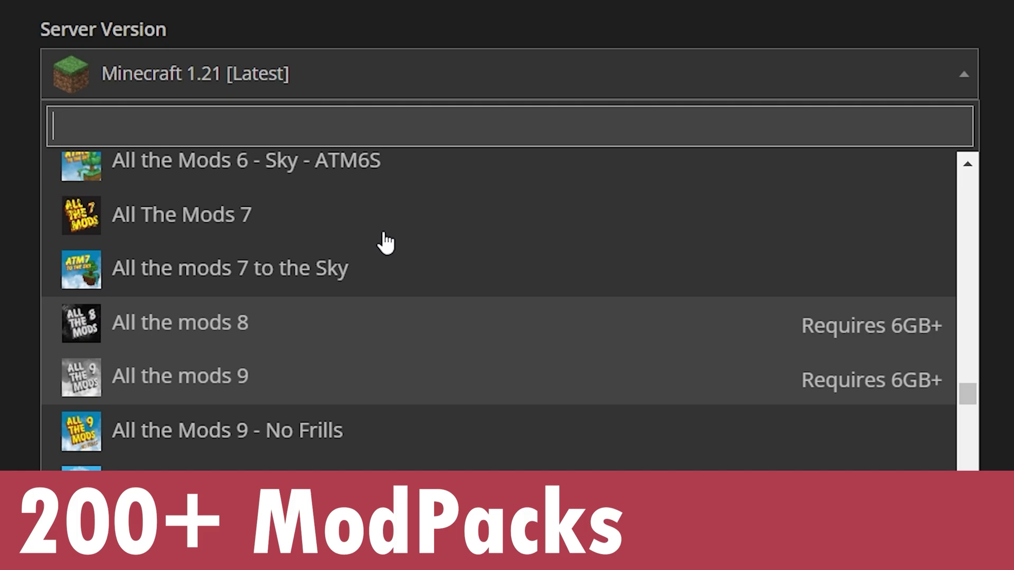
scroll(335, 245, "down", 10)
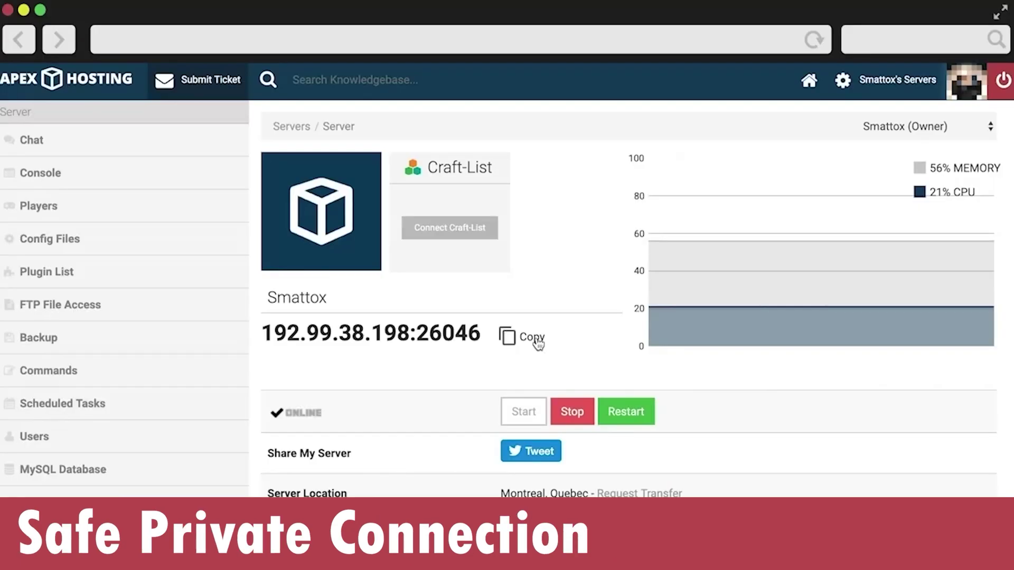
Copy the server IP, add it as a Minecraft Server entry, and join it.
left_click(533, 338)
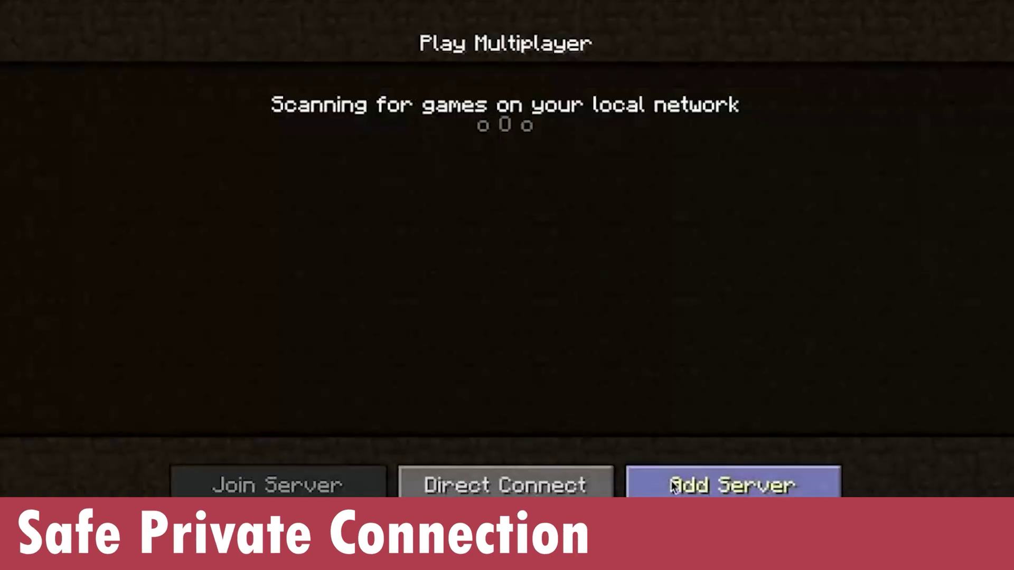
left_click(729, 482)
left_click(596, 259)
key("ctrl+v")
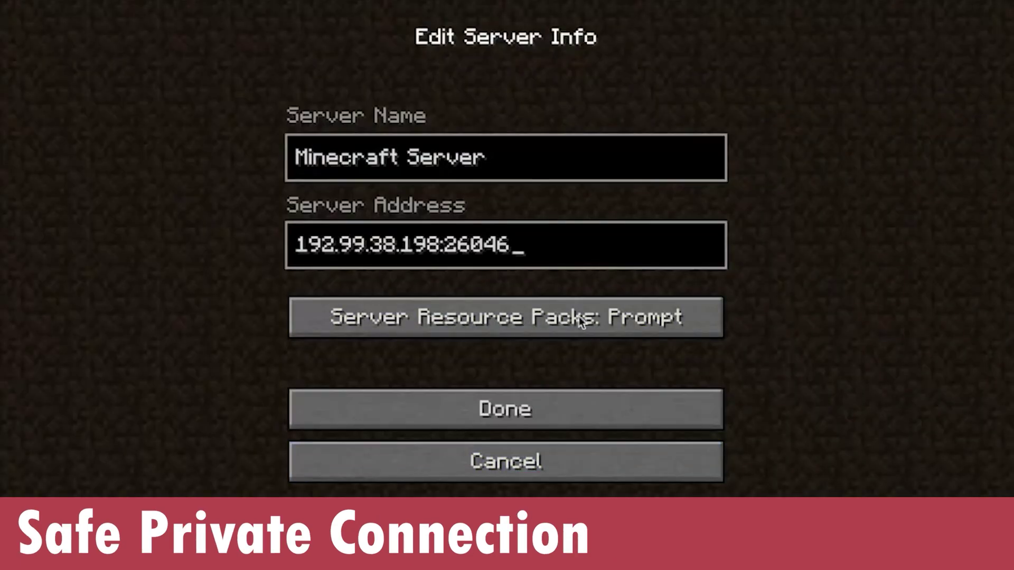
left_click(566, 403)
double_click(633, 100)
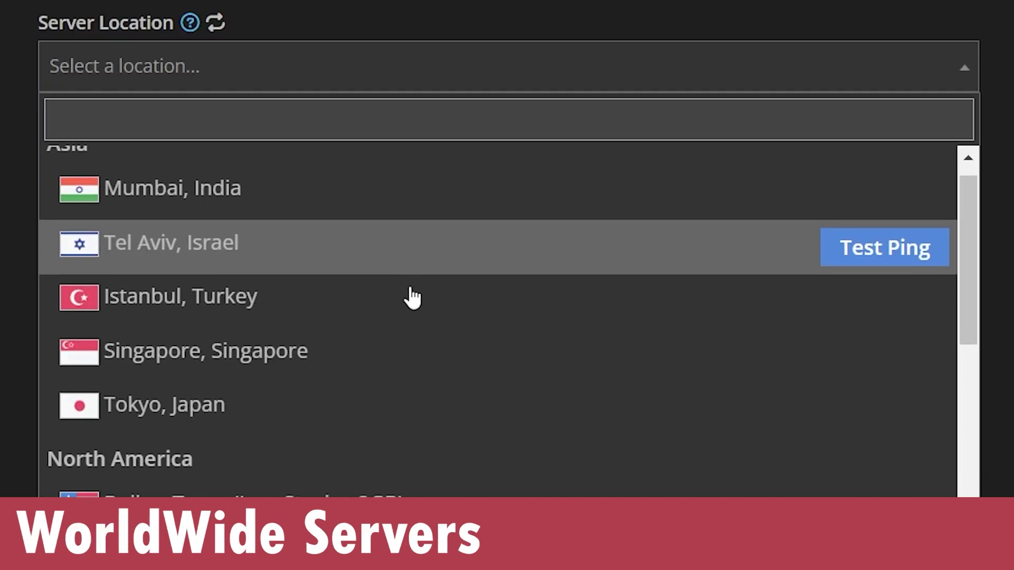
scroll(412, 298, "down", 10)
scroll(481, 385, "up", 2)
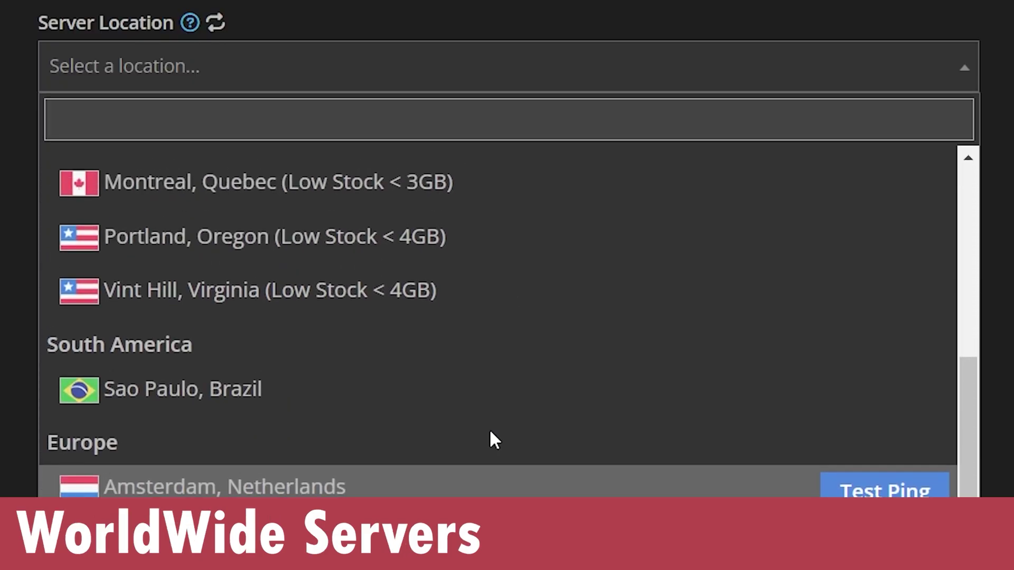
scroll(494, 439, "up", 10)
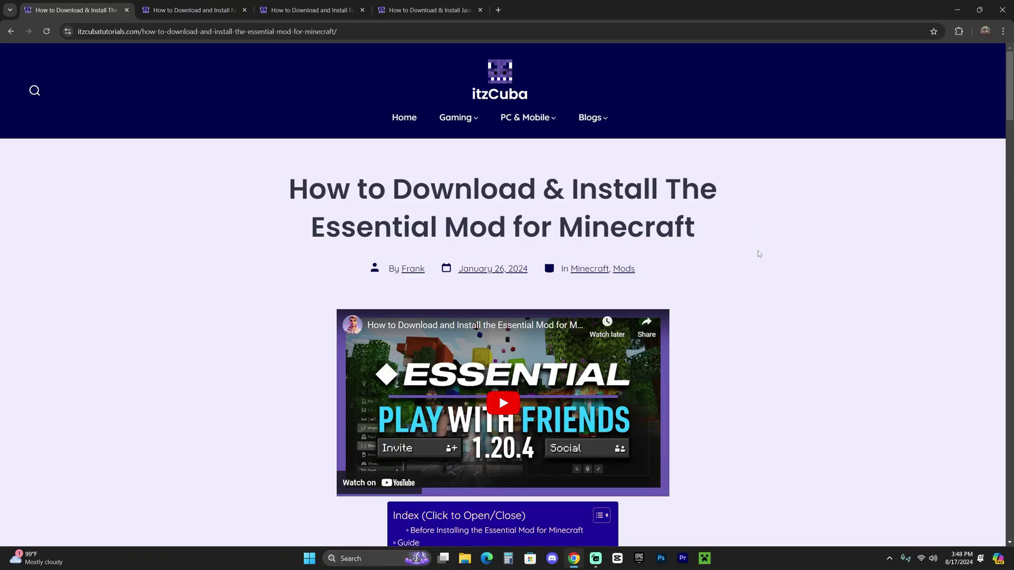
Open essential.gg/downloads from the article and download the 1.21.1 Fabric Essential jar.
scroll(758, 254, "down", 12)
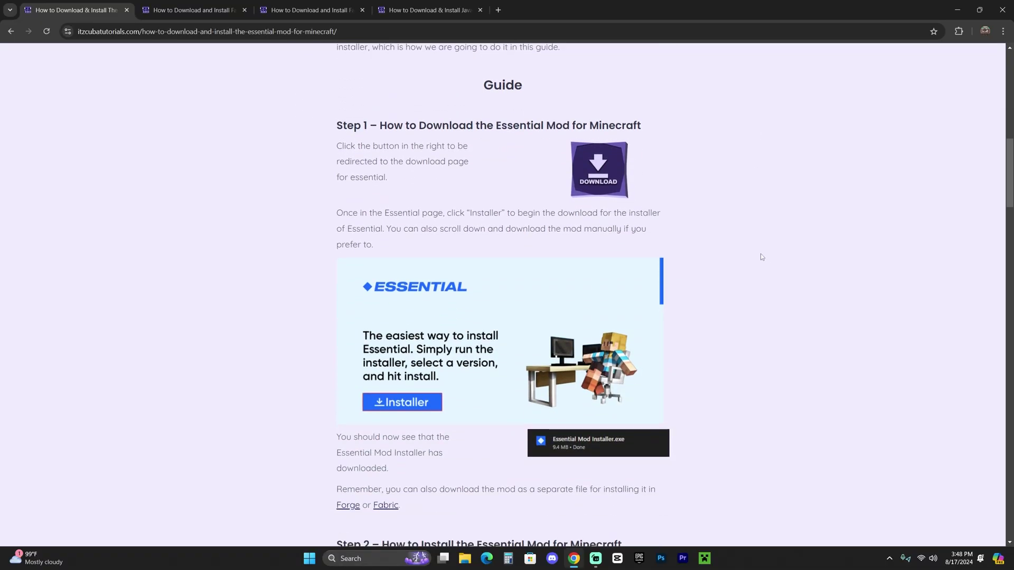
scroll(761, 257, "down", 5)
scroll(731, 263, "up", 10)
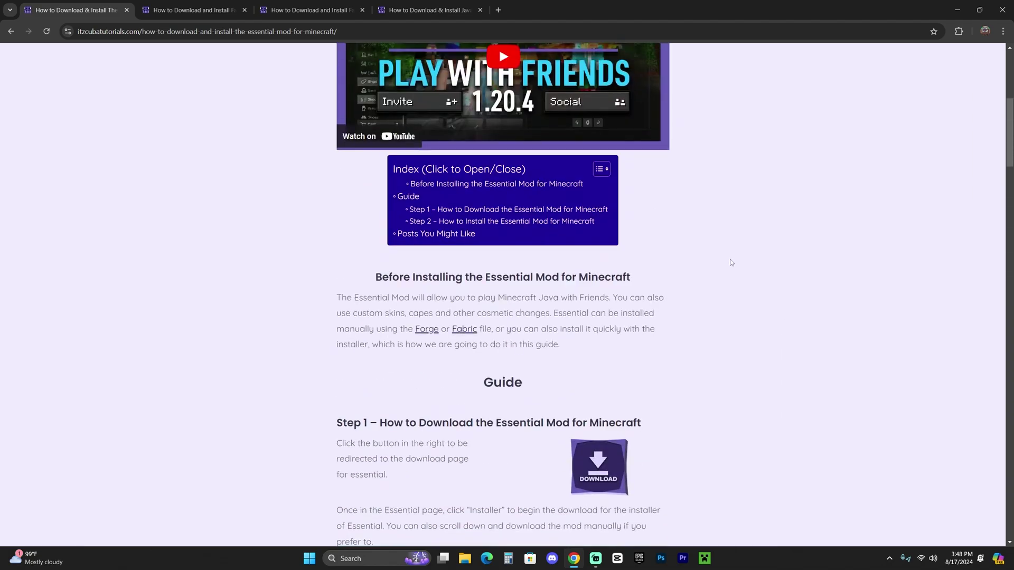
left_click_drag(336, 423, 407, 422)
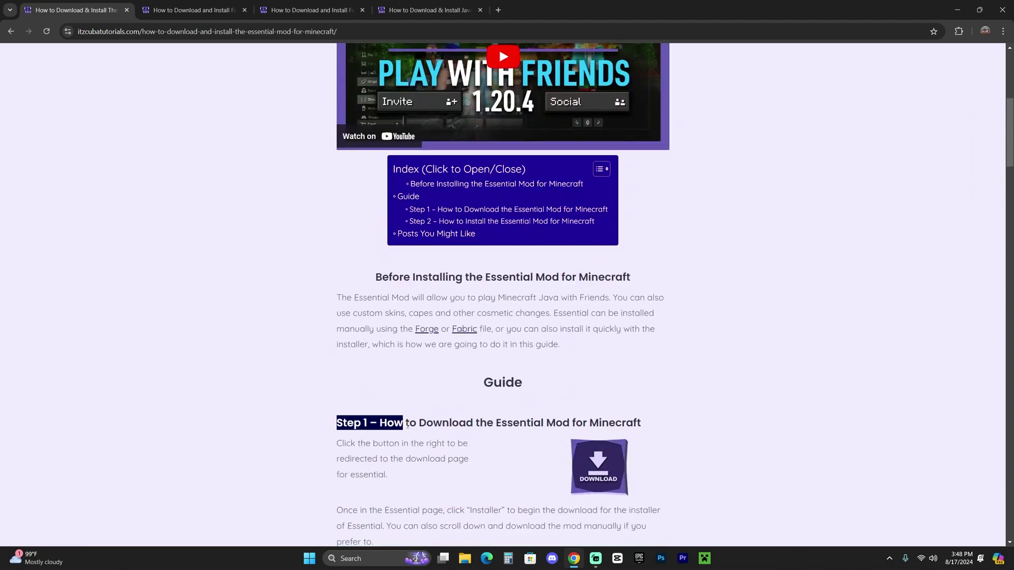
left_click(408, 422)
scroll(600, 340, "down", 3)
left_click(600, 340)
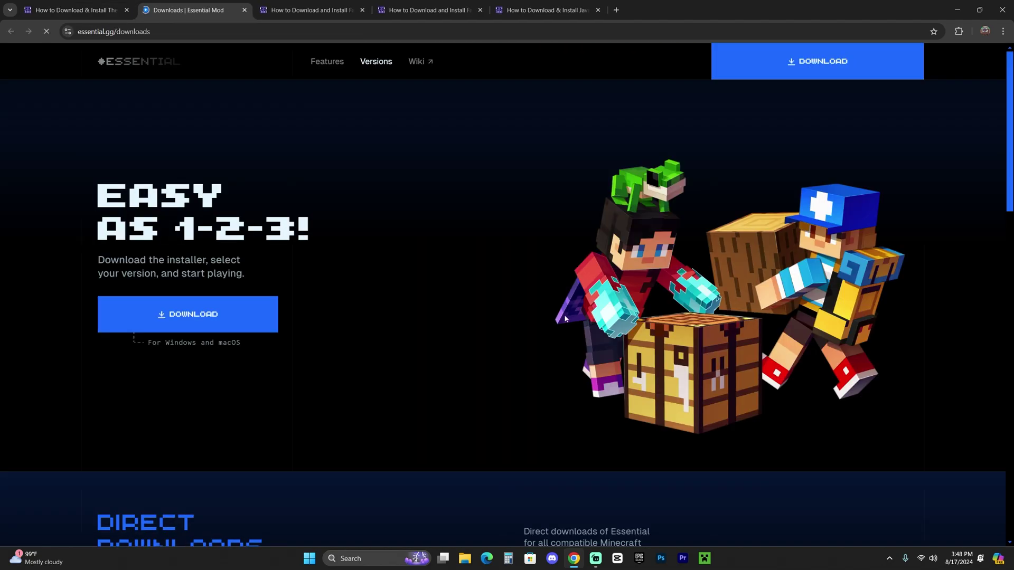
scroll(508, 293, "down", 8)
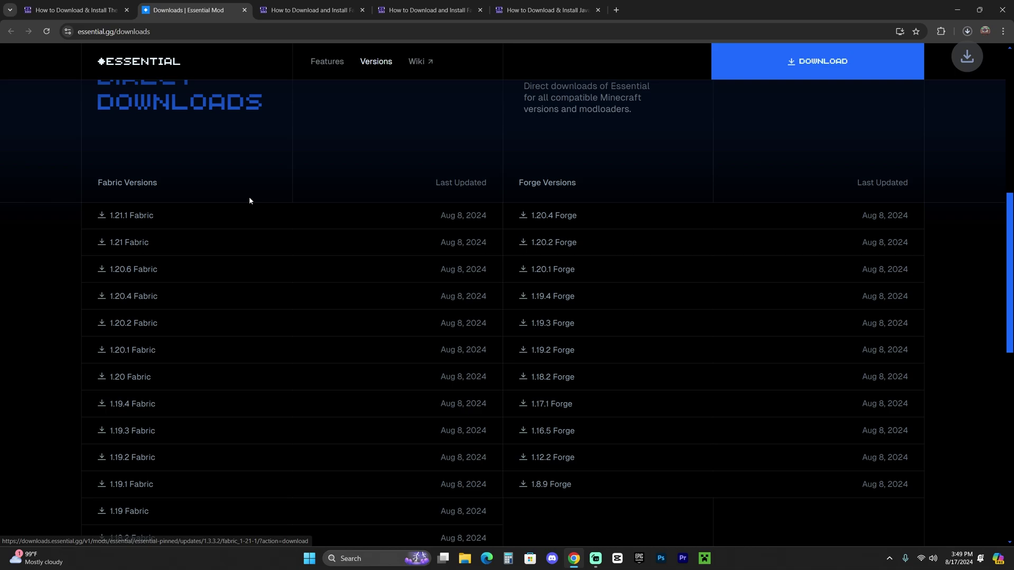
left_click(159, 217)
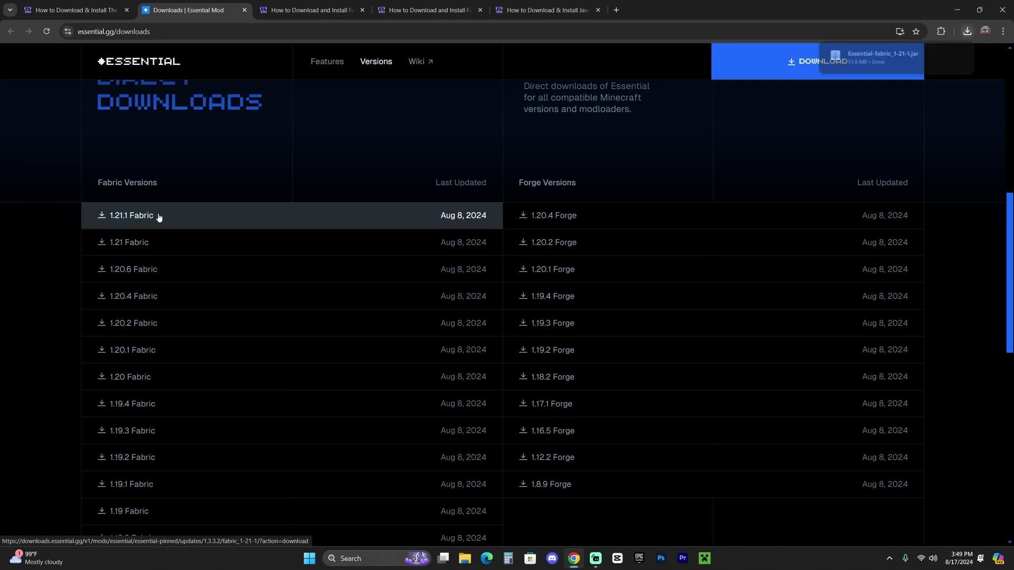
Move Chrome aside and select the Essential jar on the desktop.
left_click_drag(844, 11, 566, 184)
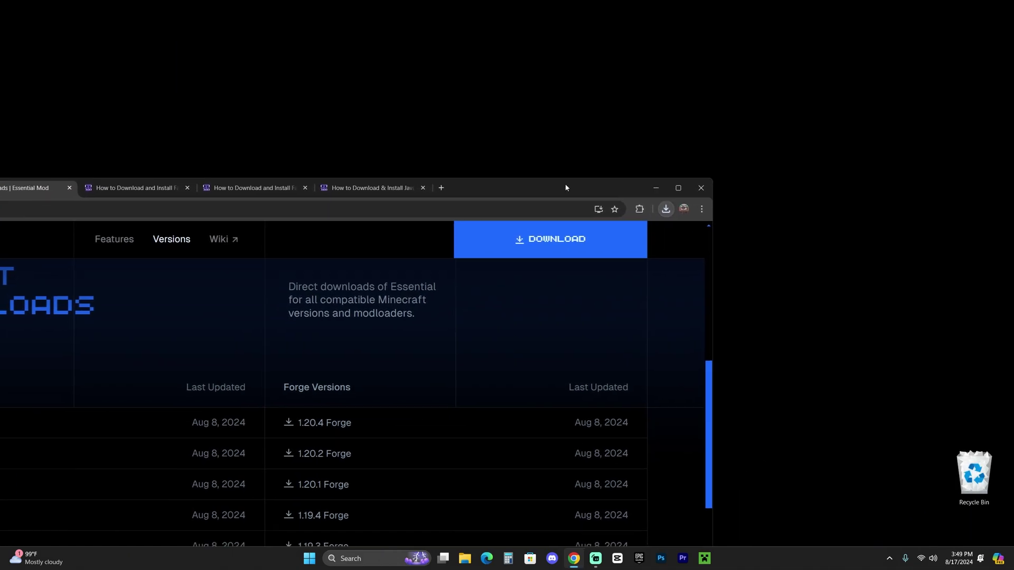
left_click(665, 209)
left_click_drag(641, 179, 802, 211)
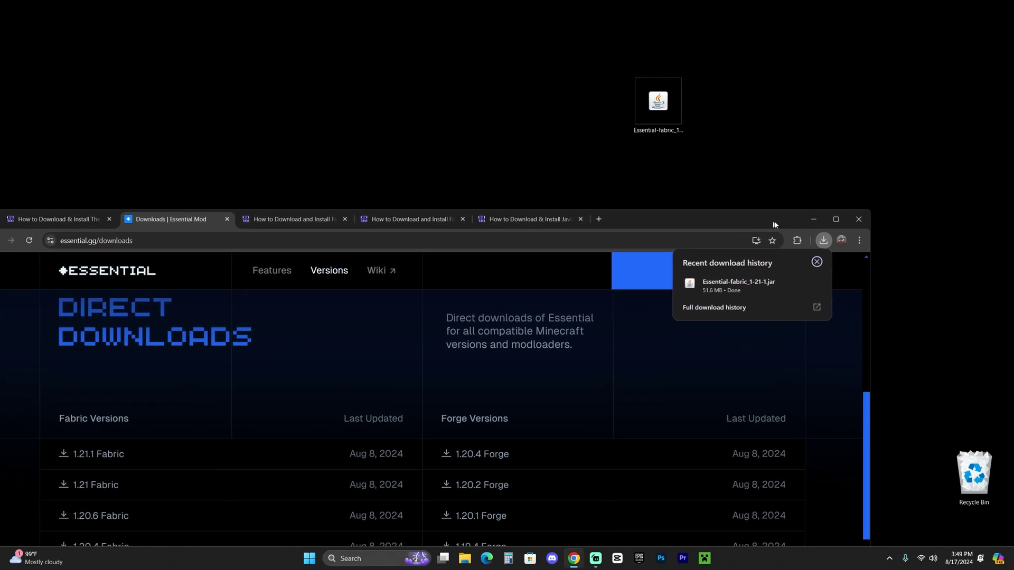
left_click_drag(761, 90, 581, 130)
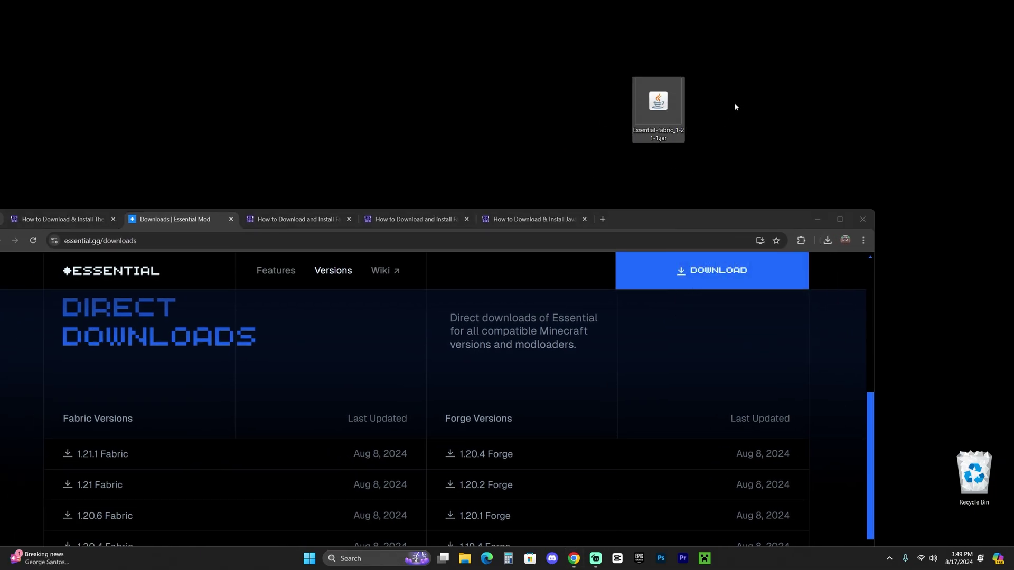
left_click_drag(689, 217, 747, 201)
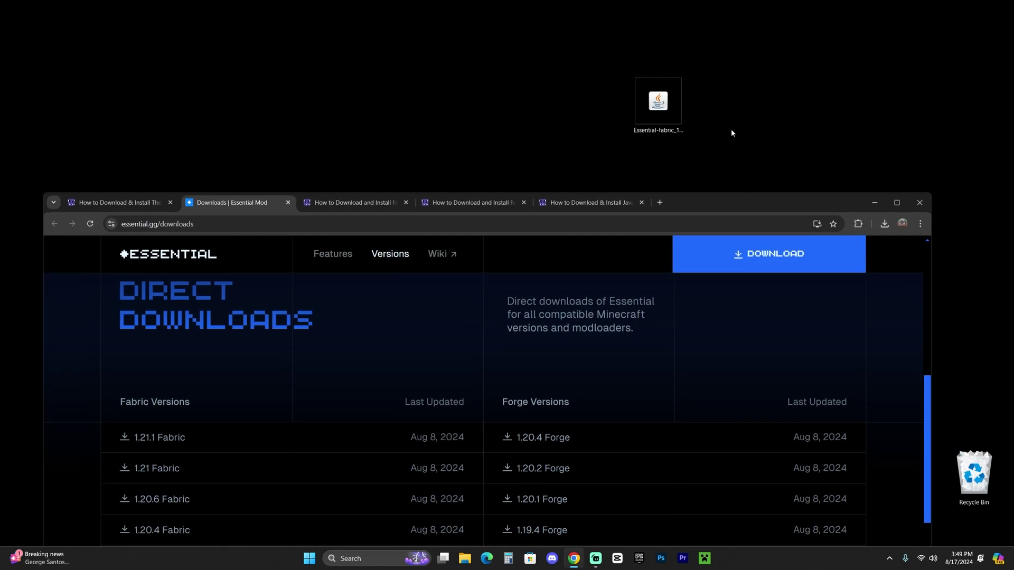
left_click(732, 132)
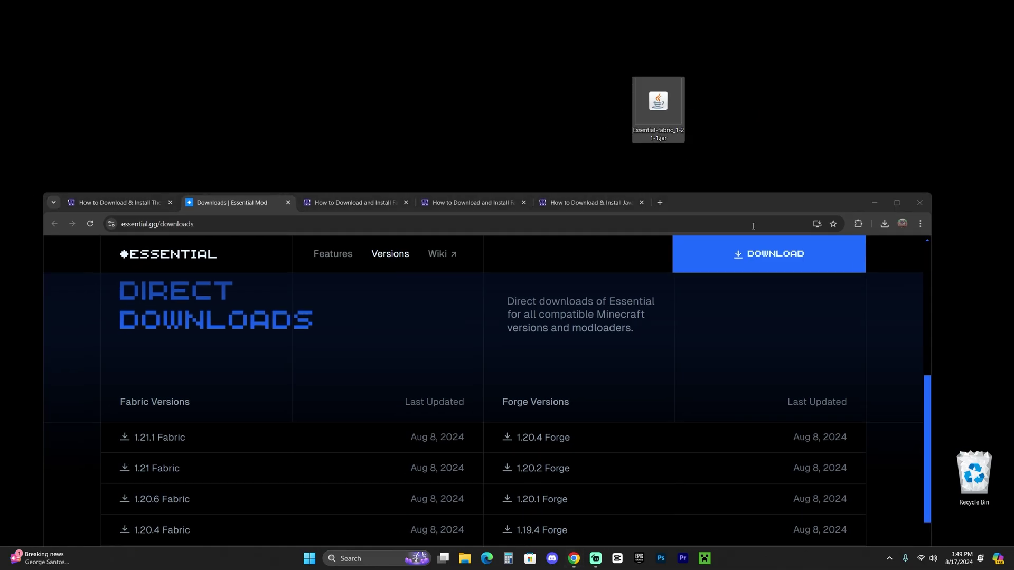
Maximize Chrome and switch to the Fabric Mod Loader guide tab.
left_click(724, 201)
double_click(753, 204)
left_click(309, 11)
Scroll the Fabric guide and open the Fabric Loader download page.
left_click_drag(301, 189, 552, 190)
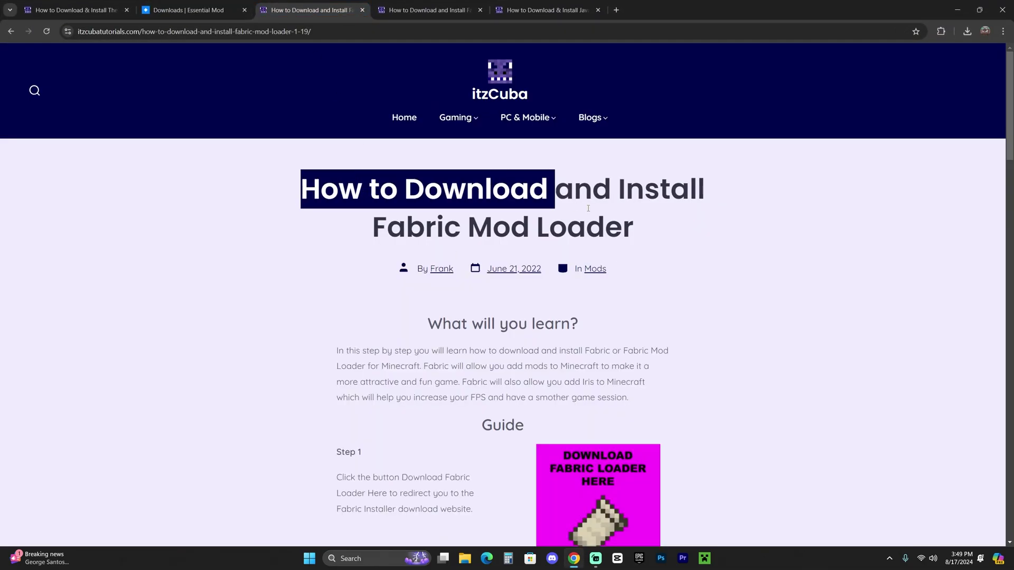
left_click_drag(606, 227, 623, 227)
scroll(687, 225, "down", 8)
scroll(701, 223, "down", 3)
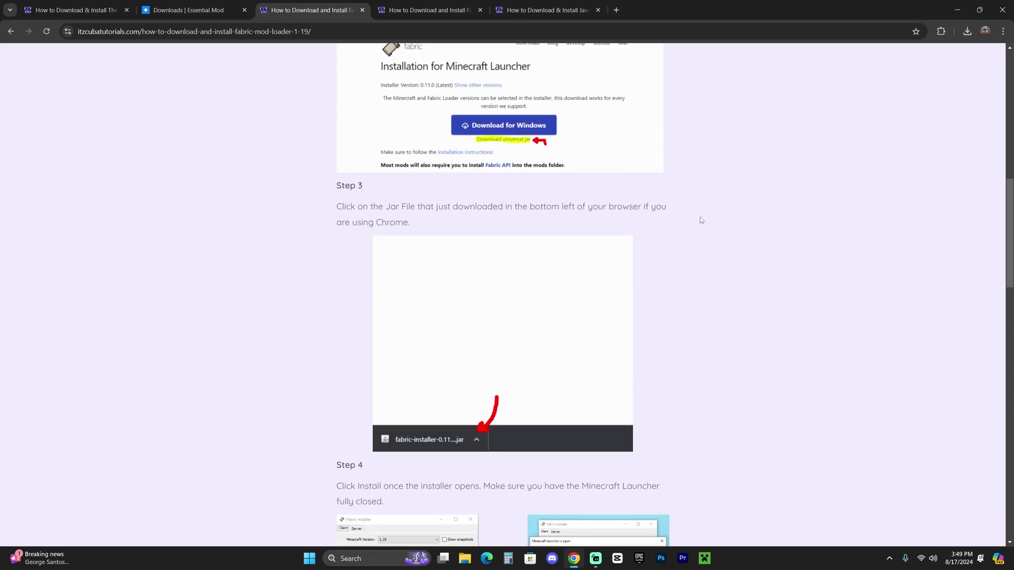
scroll(679, 226, "up", 10)
left_click_drag(427, 274, 605, 285)
left_click(606, 284)
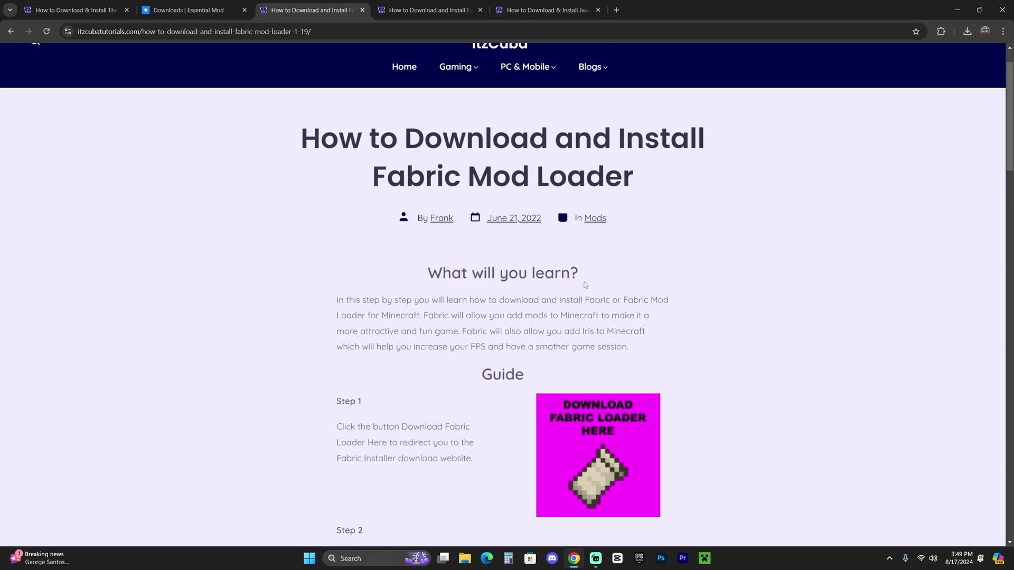
scroll(569, 285, "down", 2)
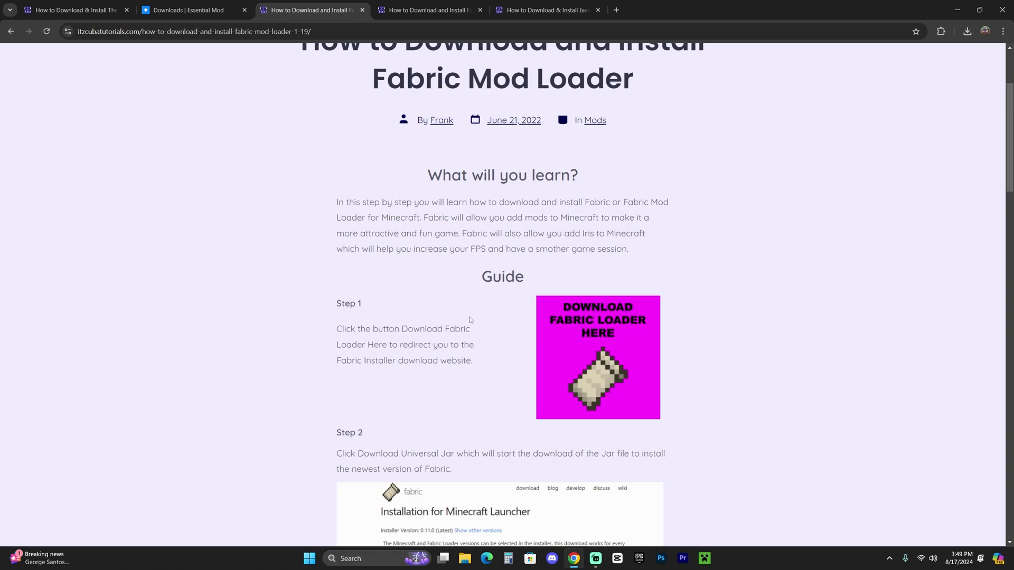
left_click(584, 334)
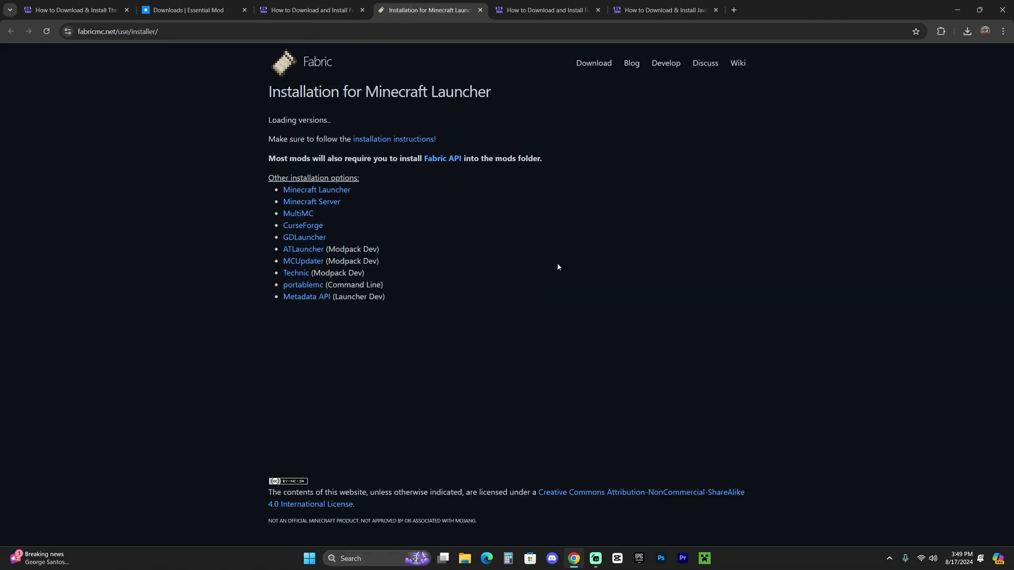
Download the universal Fabric installer jar and reveal it on the desktop.
left_click(530, 172)
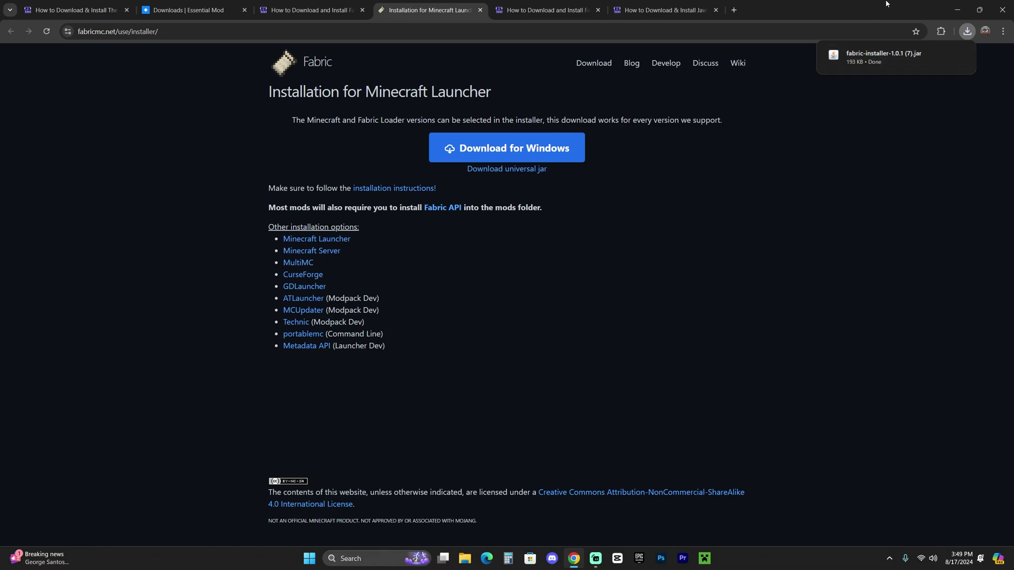
left_click_drag(865, 4, 698, 267)
left_click(735, 295)
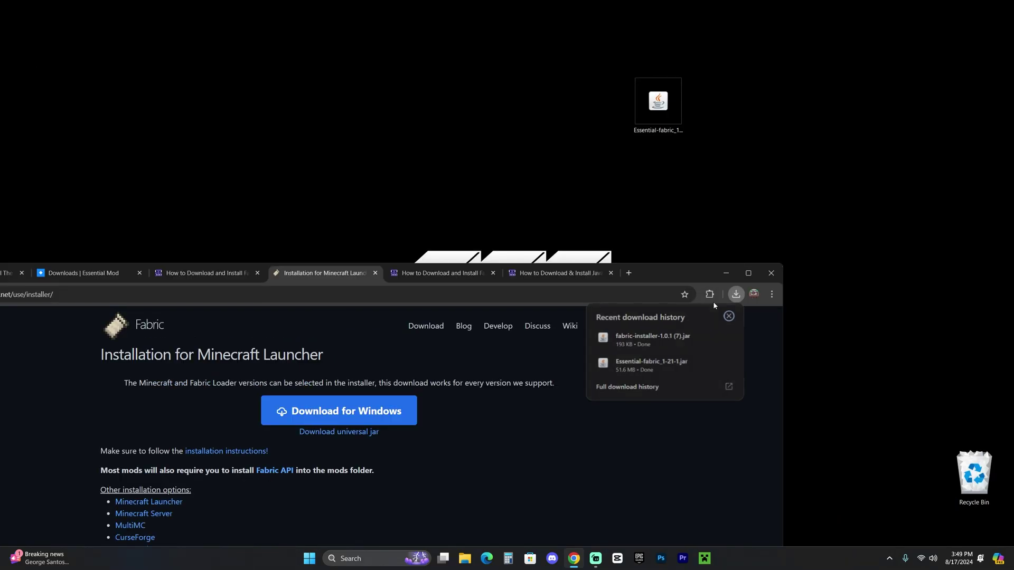
Maximize Chrome and switch to the Fabric API guide tab.
double_click(674, 273)
left_click(541, 3)
left_click_drag(361, 205, 656, 222)
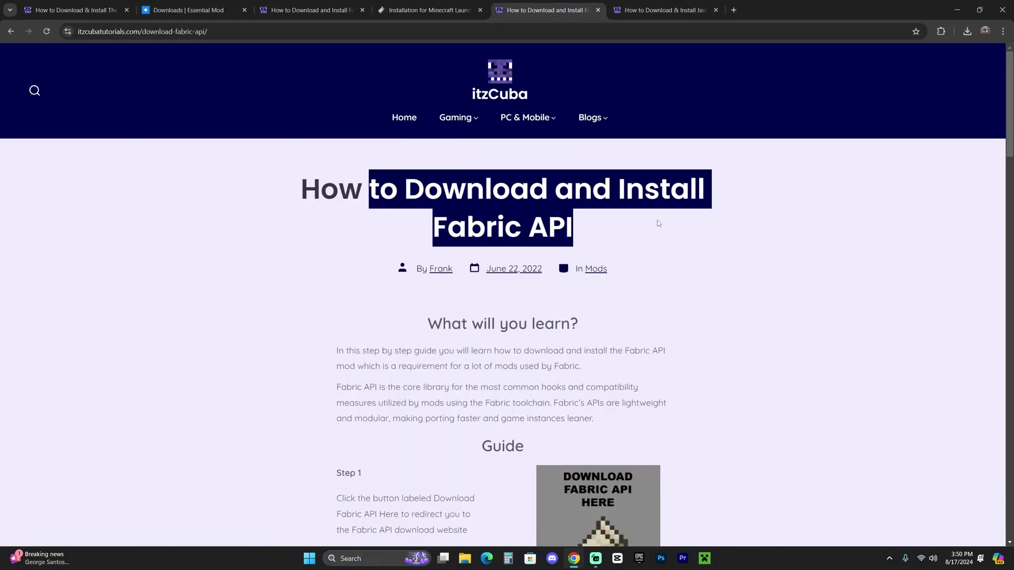
left_click(659, 222)
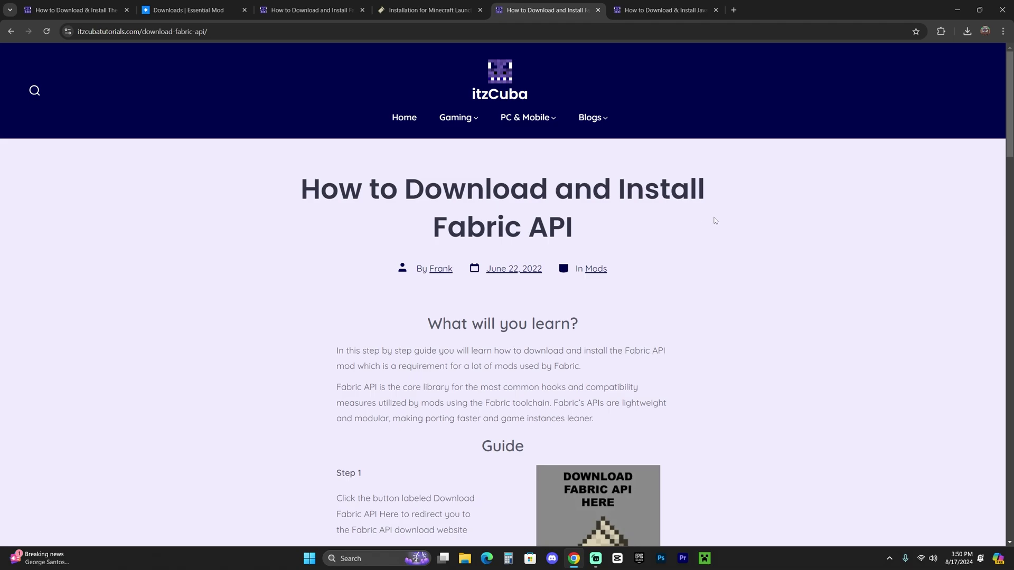
scroll(695, 227, "down", 5)
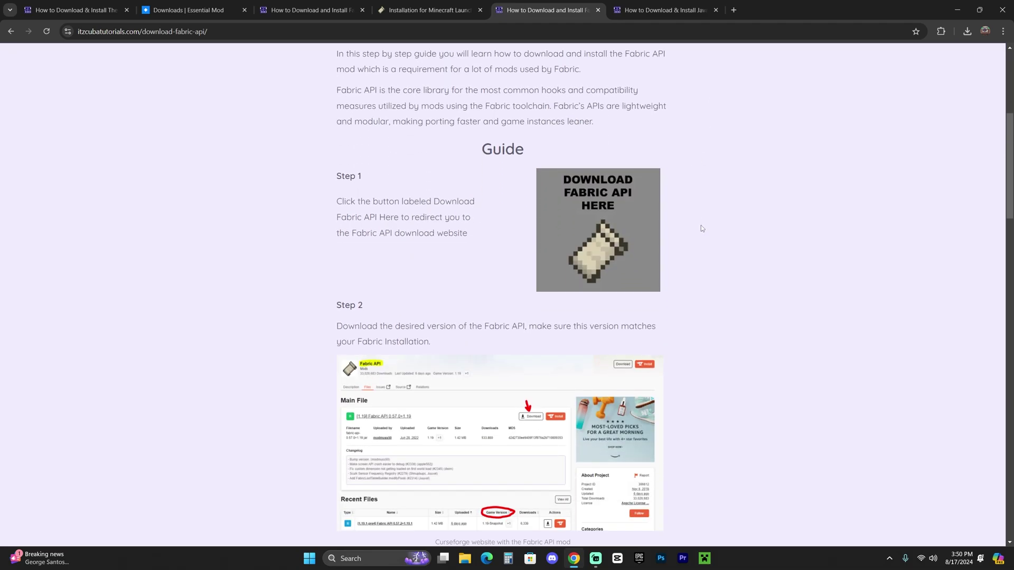
scroll(702, 226, "up", 3)
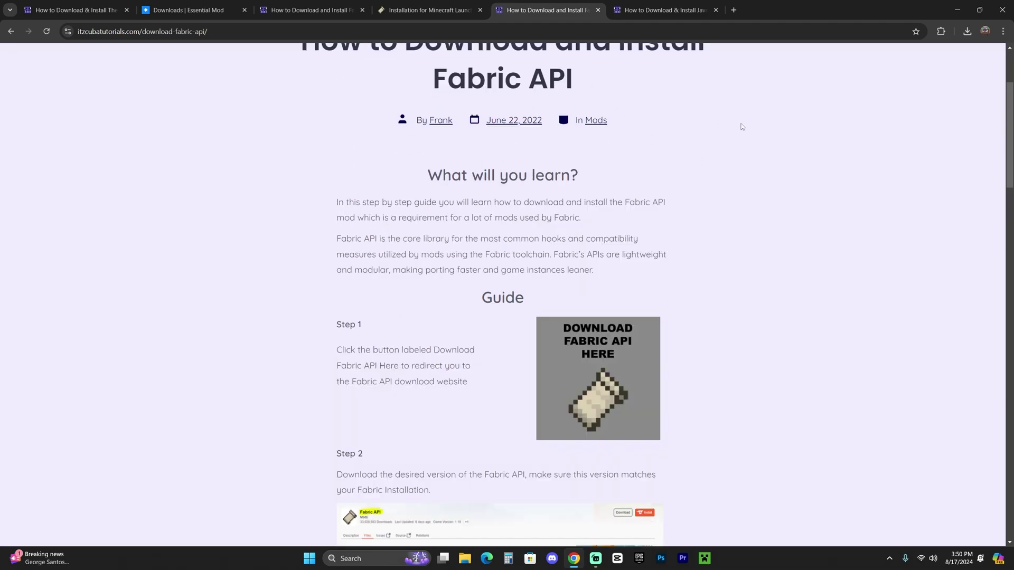
Go to Step 1 and follow the Download Fabric API Here link to CurseForge.
left_click_drag(574, 80, 448, 80)
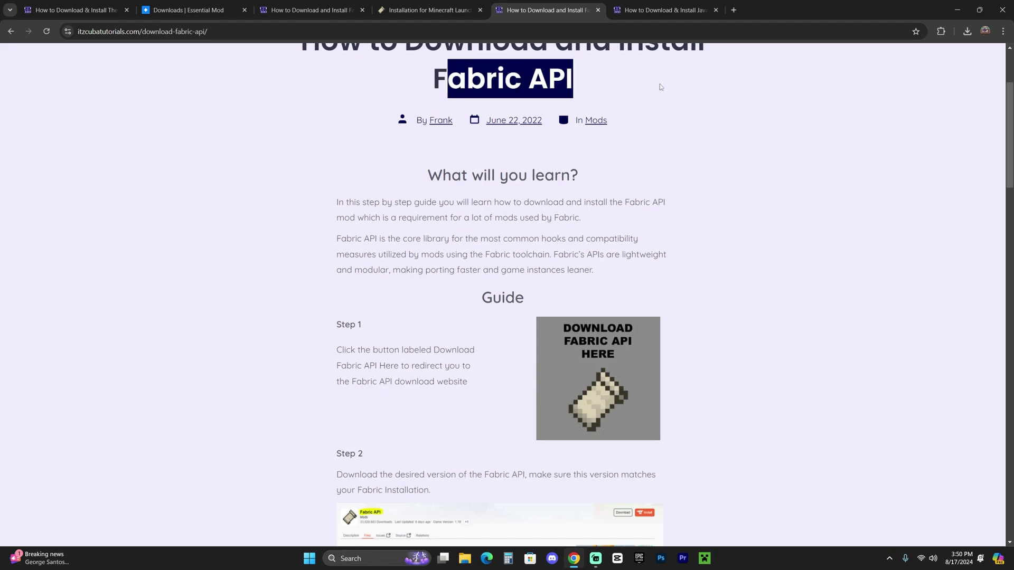
left_click(699, 107)
scroll(720, 167, "up", 1)
left_click_drag(574, 129, 435, 128)
left_click(639, 156)
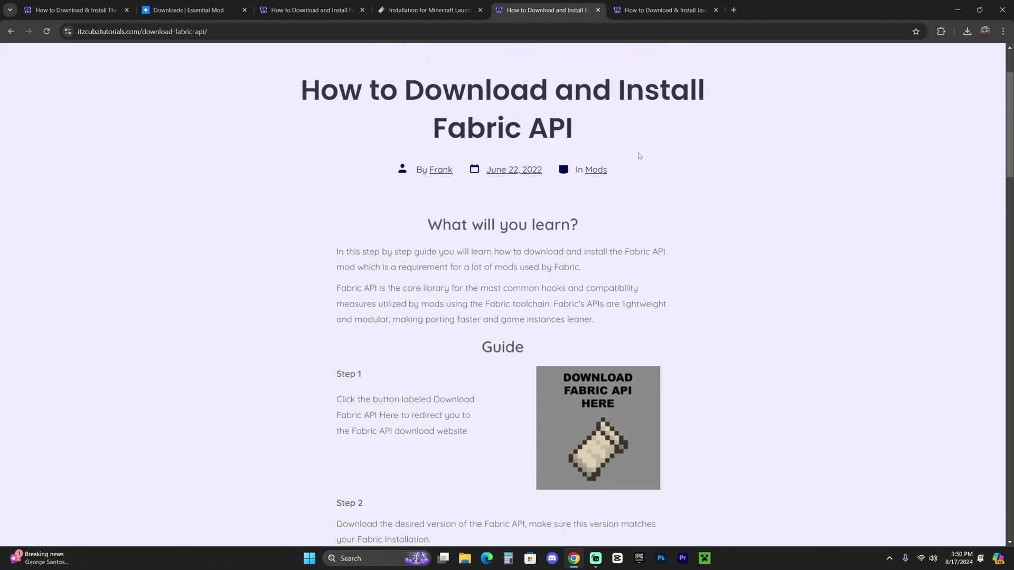
scroll(640, 156, "up", 2)
scroll(632, 169, "down", 5)
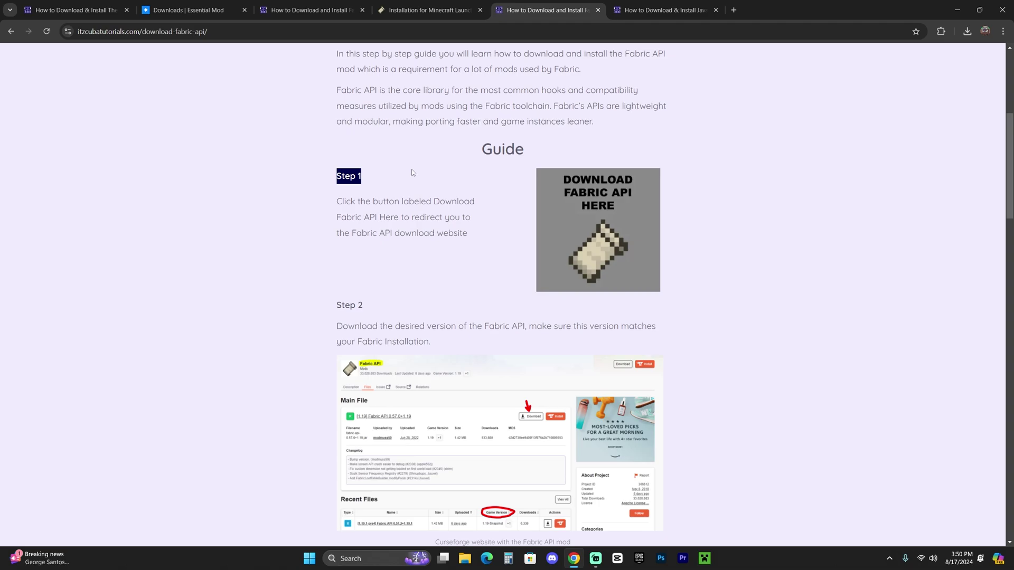
left_click(606, 201)
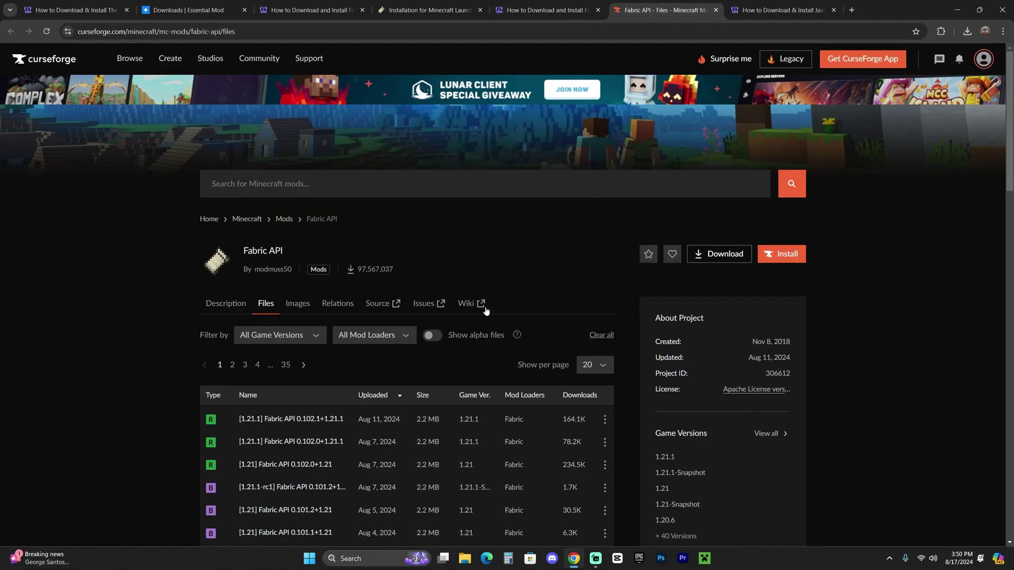
Filter Fabric API files to 1.21.1 and download the newest file.
scroll(577, 268, "down", 3)
left_click(293, 189)
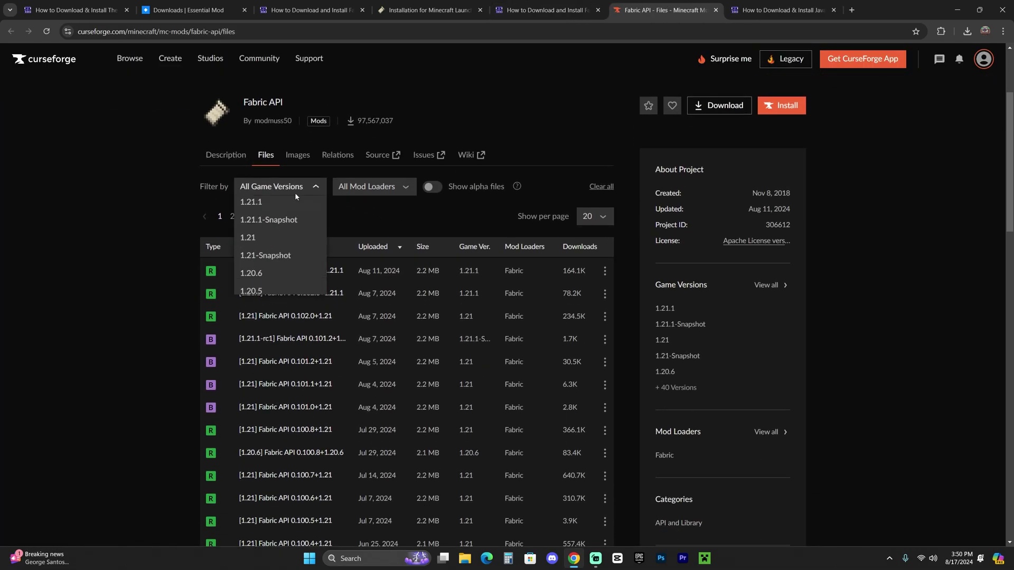
left_click(268, 221)
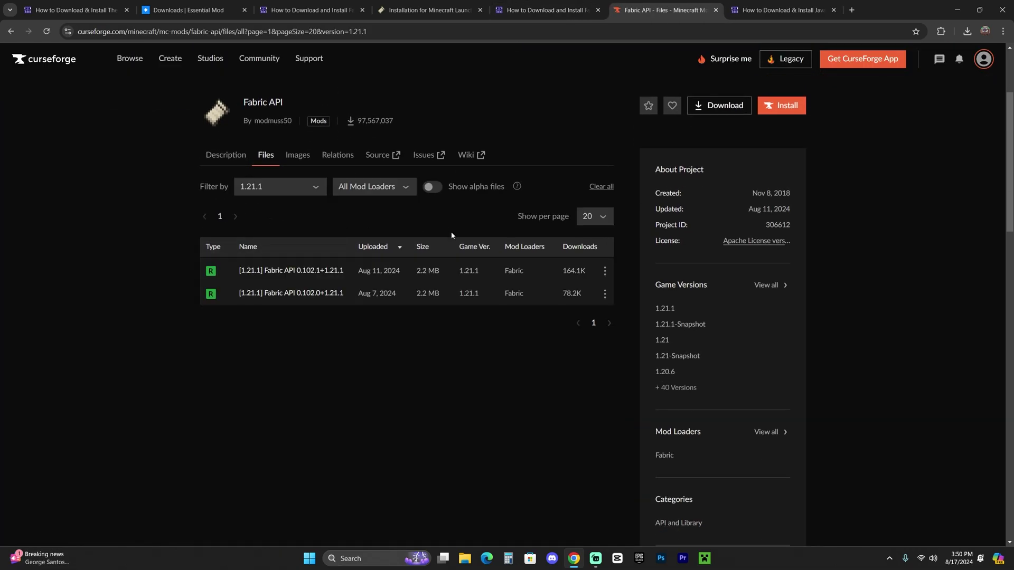
left_click(606, 272)
left_click(618, 317)
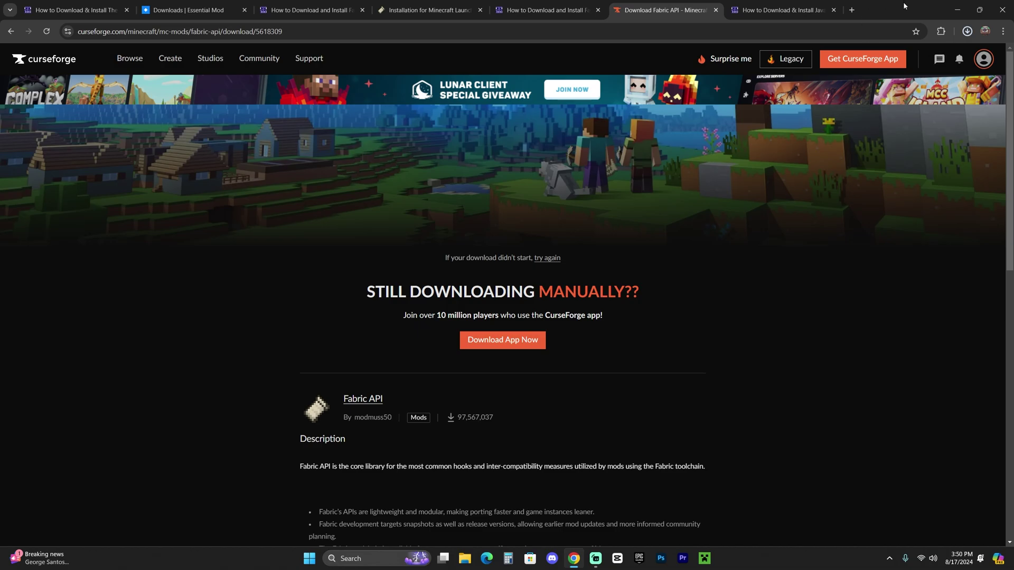
Drag the Fabric API jar onto the desktop beside the other jars.
left_click_drag(905, 7, 643, 226)
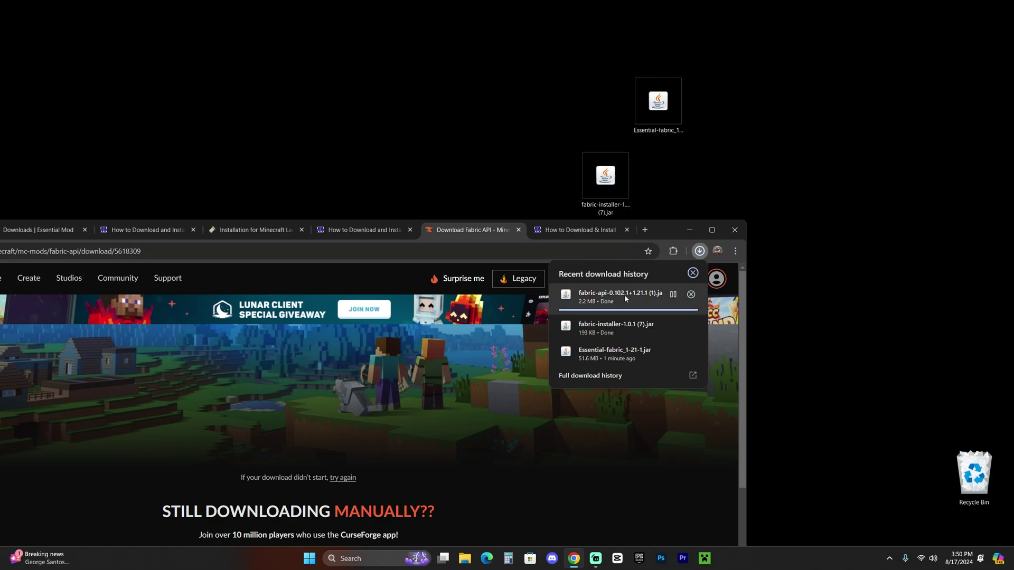
left_click_drag(625, 294, 592, 202)
left_click_drag(552, 249, 500, 180)
left_click_drag(605, 248, 662, 210)
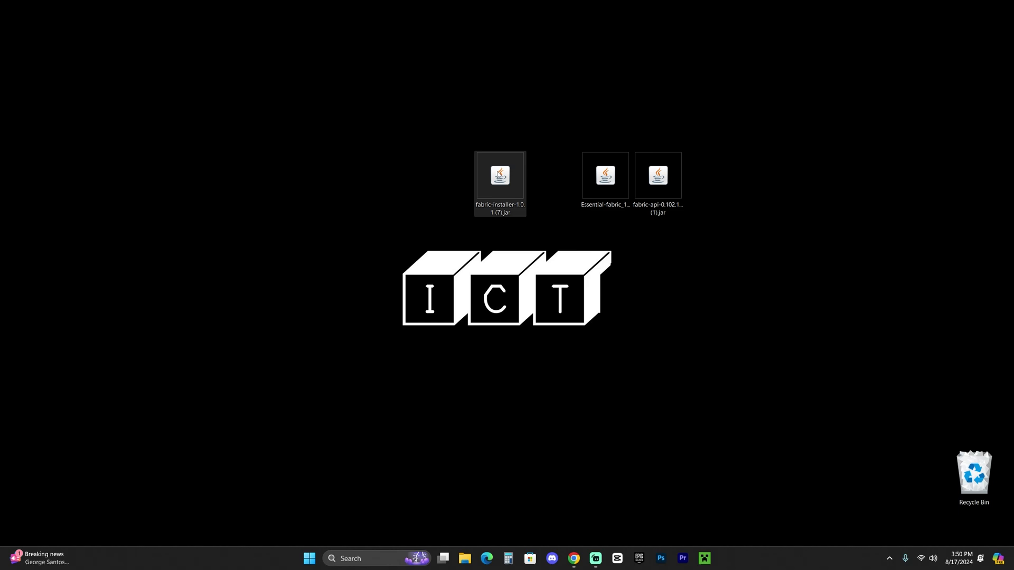
Run the Fabric installer jar with Java.
left_click(505, 180)
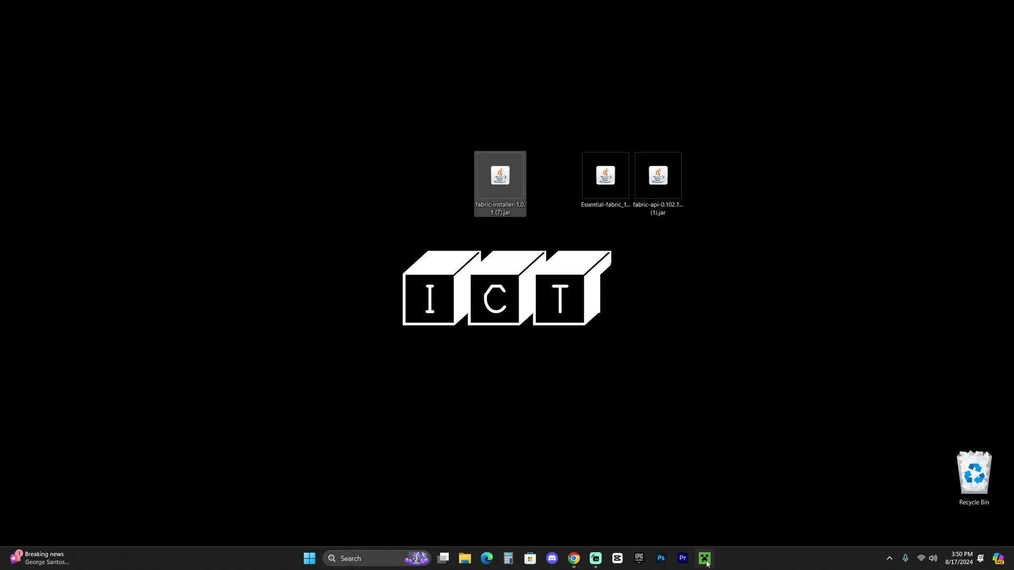
left_click(622, 350)
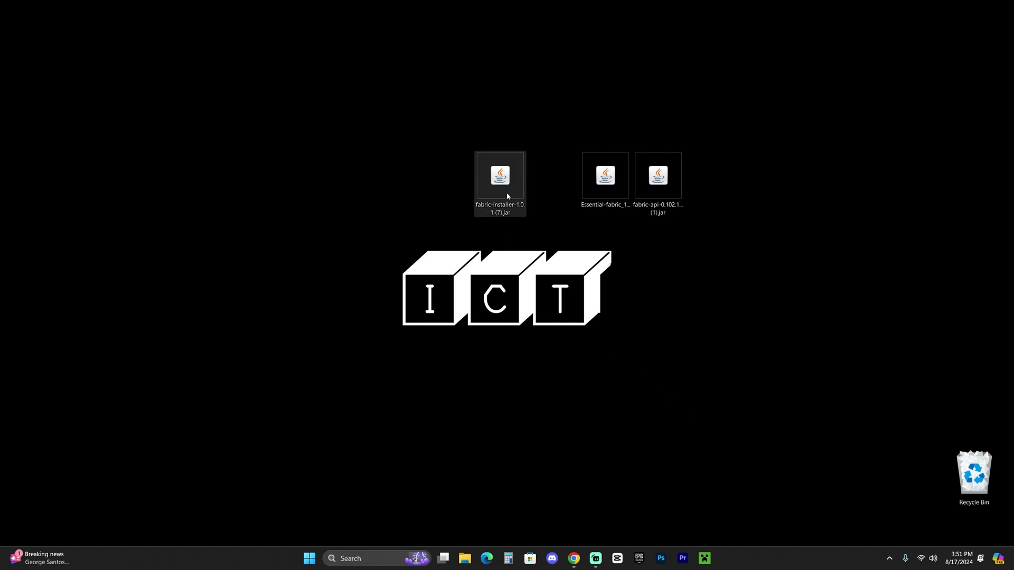
right_click(501, 177)
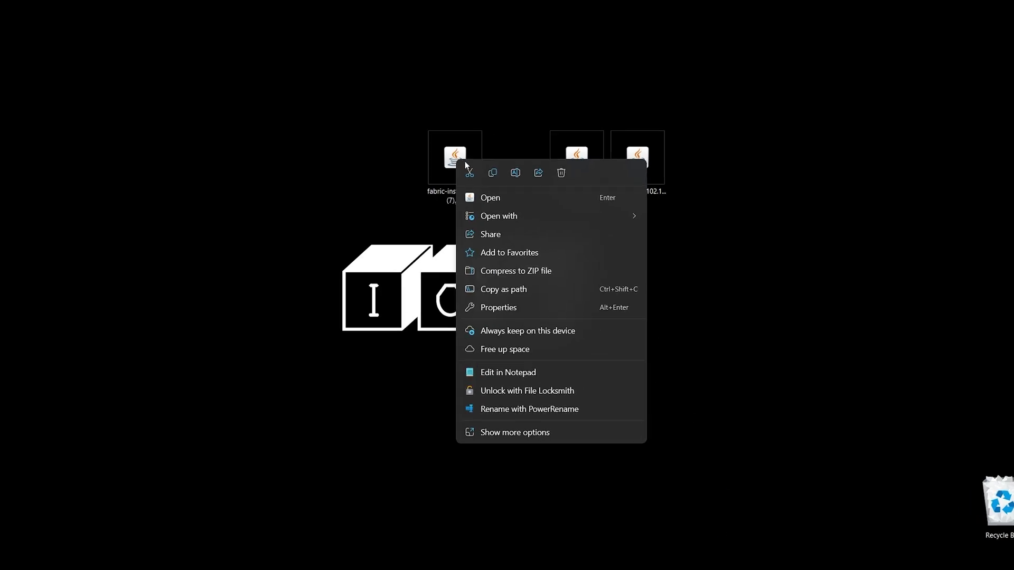
mouse_move(540, 225)
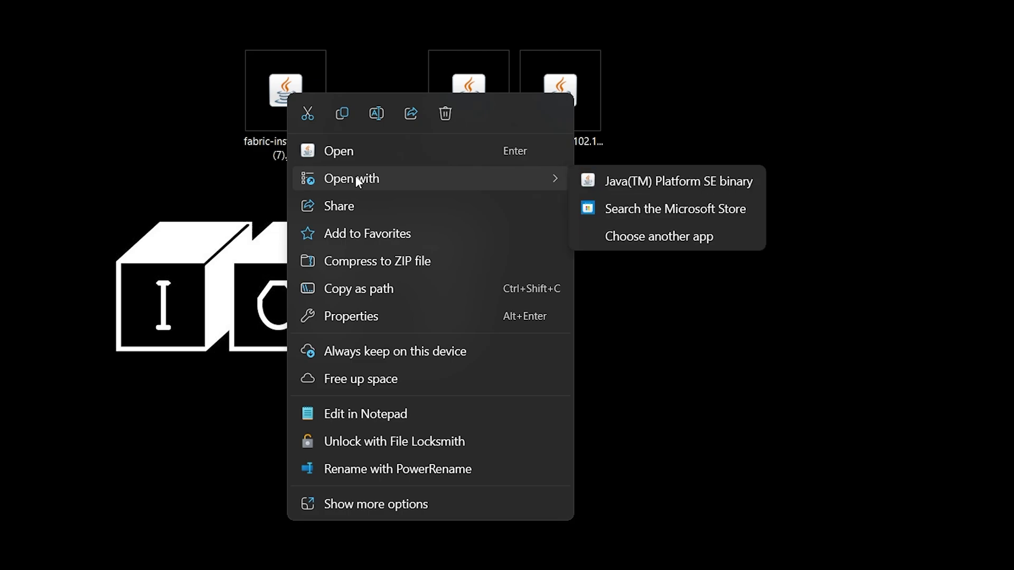
left_click(669, 182)
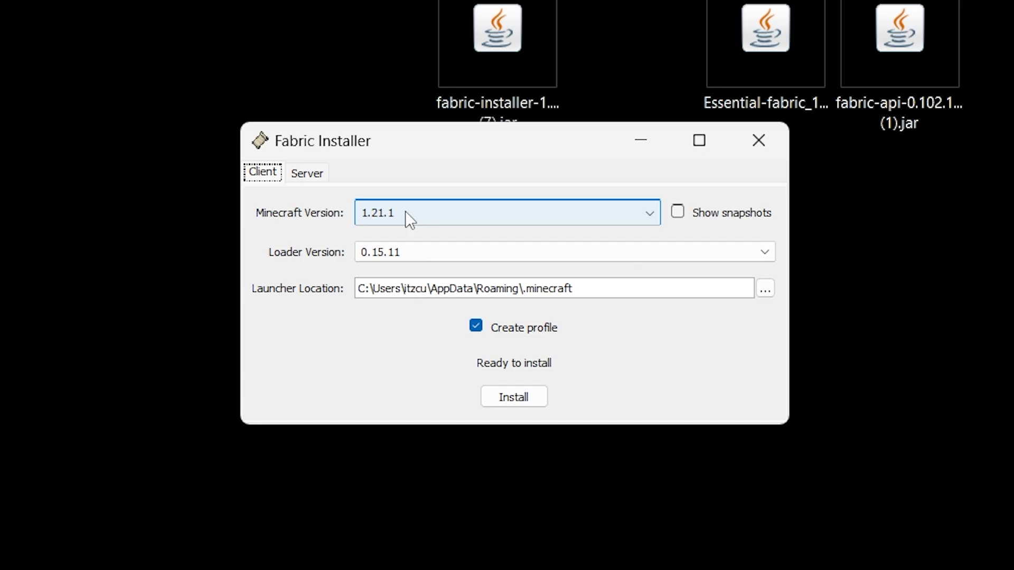
Install Fabric Loader for Minecraft version 1.21.1, then return to the browser.
left_click(382, 211)
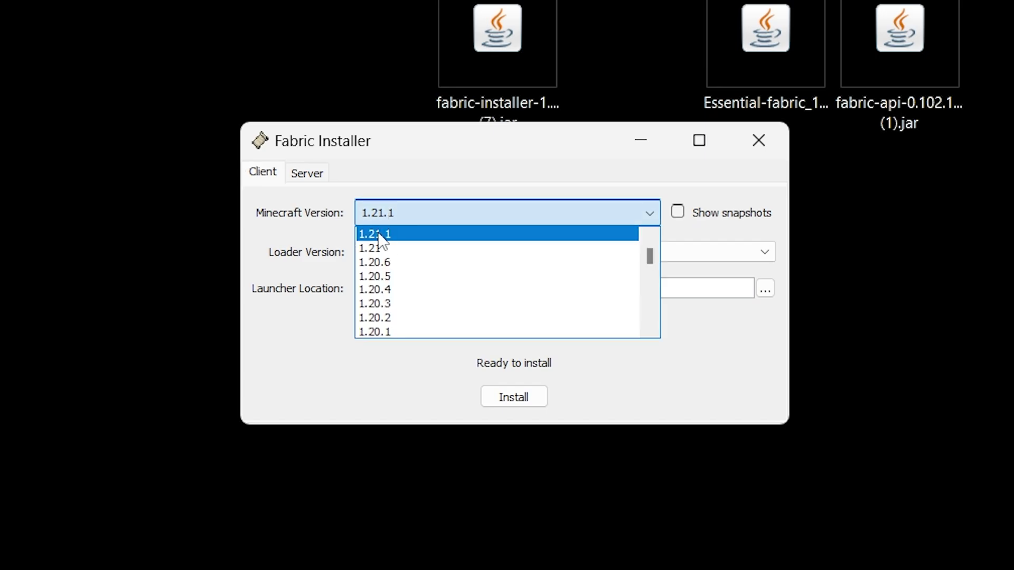
left_click(381, 237)
left_click(526, 399)
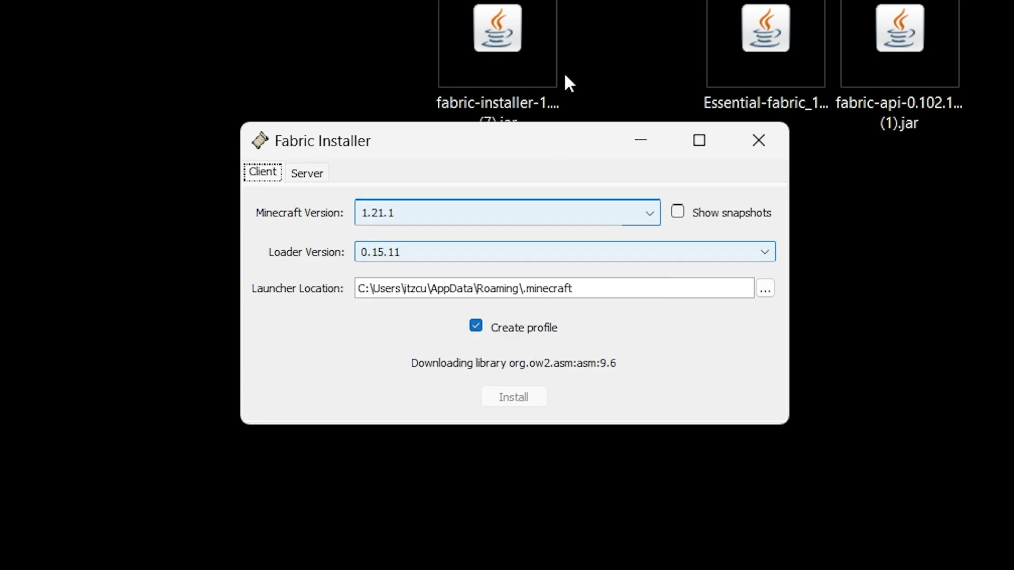
key("alt+Tab")
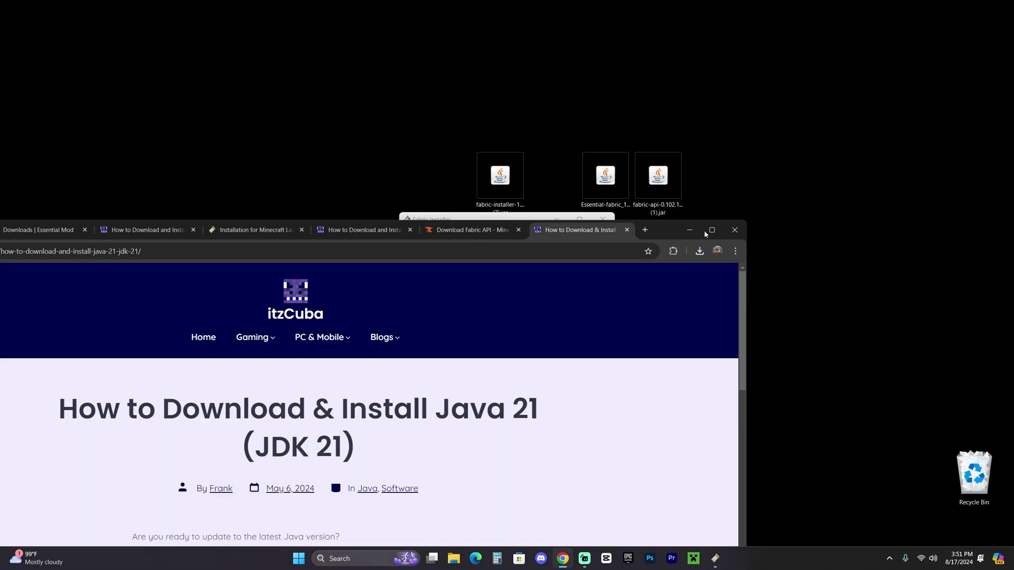
Maximize Chrome and scroll the Java 21 guide to its How to Install Java 21 section.
left_click(706, 231)
scroll(804, 197, "down", 5)
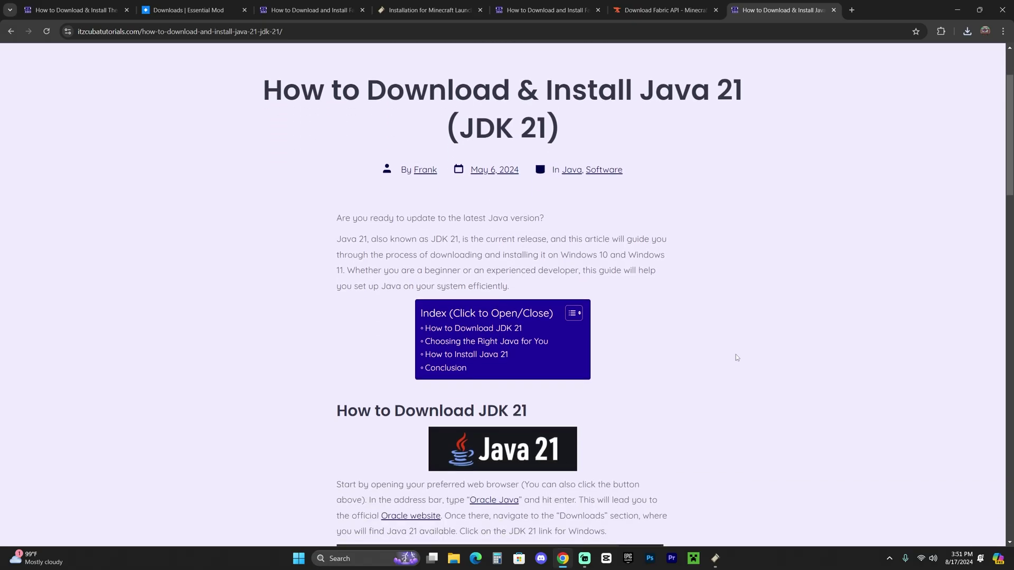
scroll(736, 358, "down", 4)
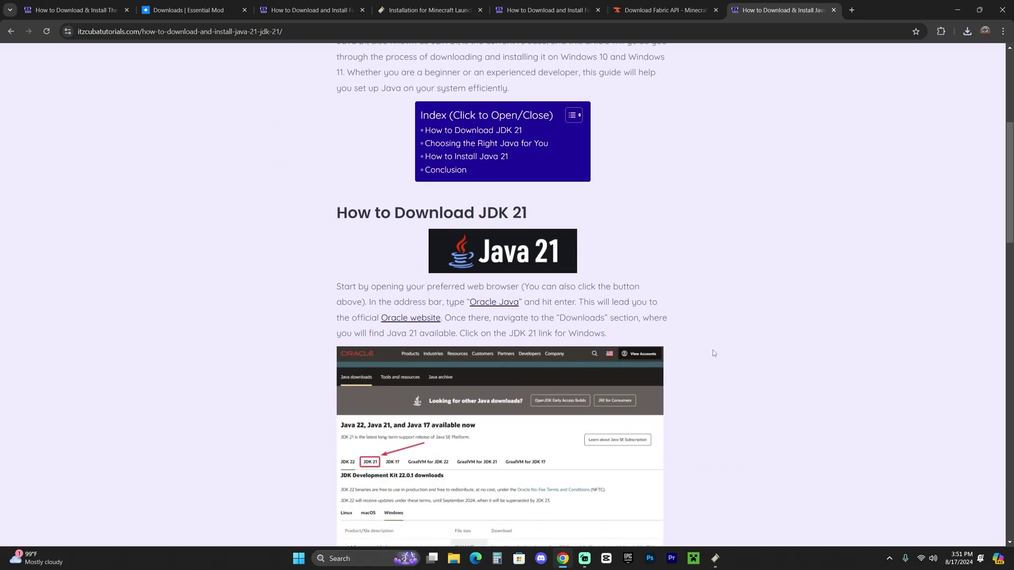
scroll(737, 357, "up", 6)
left_click_drag(639, 189, 736, 190)
left_click(710, 186)
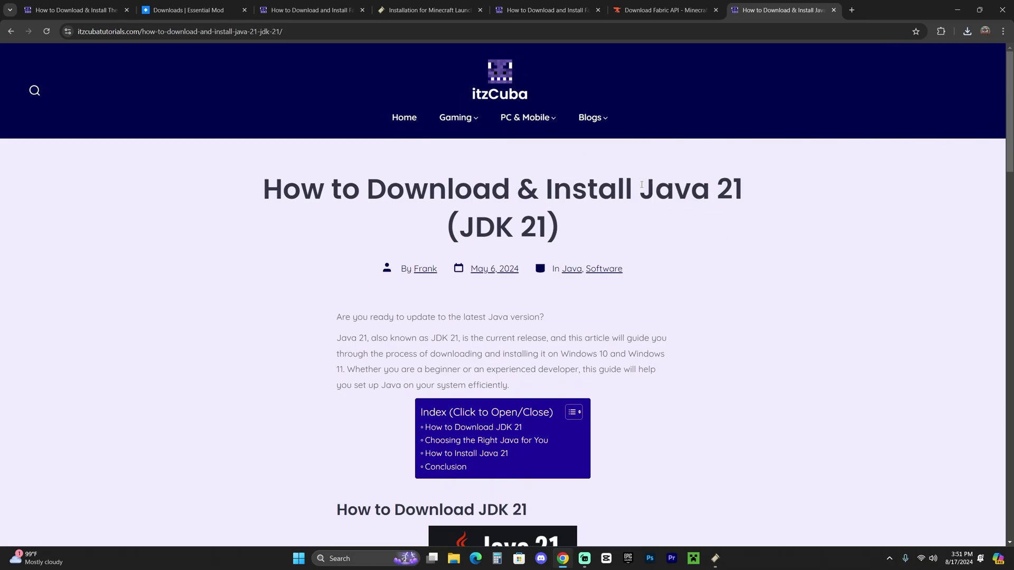
scroll(724, 283, "down", 15)
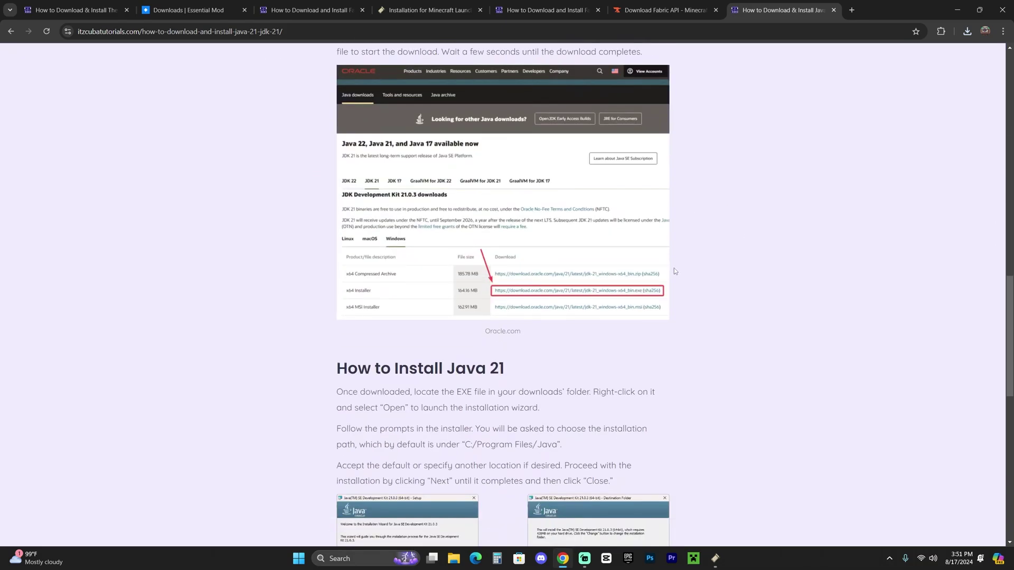
scroll(683, 278, "down", 4)
scroll(671, 273, "up", 5)
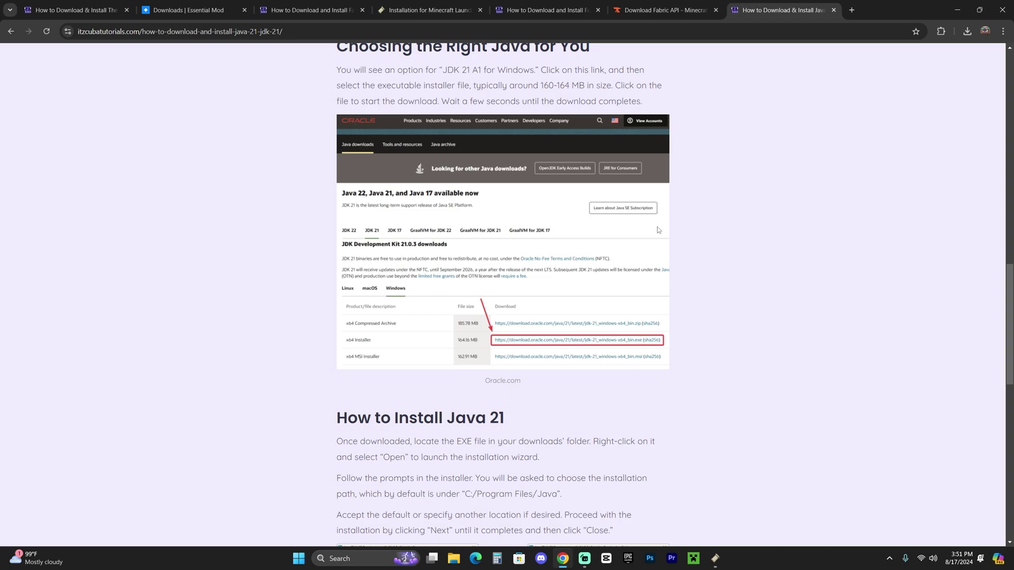
scroll(658, 231, "down", 6)
scroll(508, 384, "up", 18)
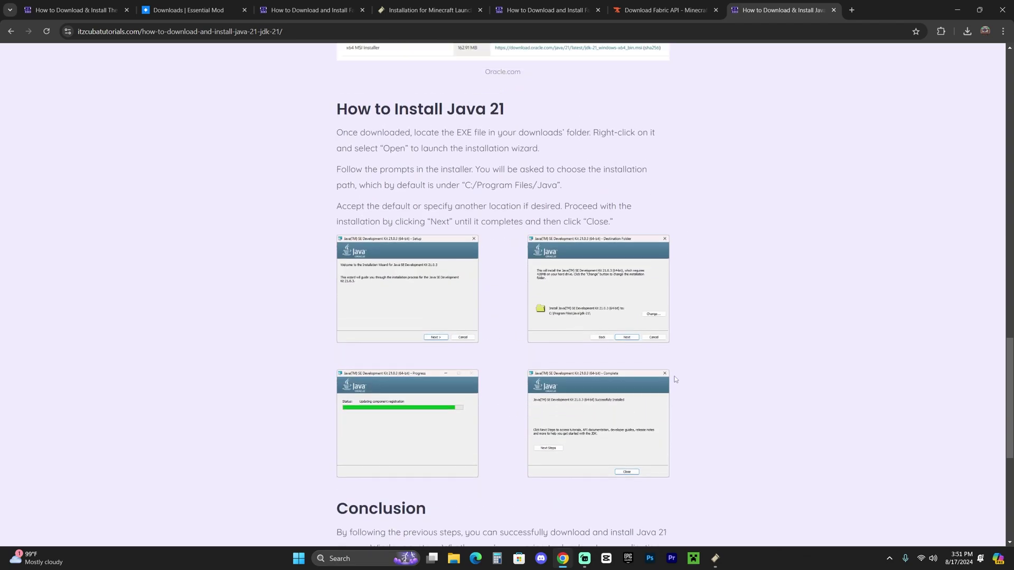
Acknowledge the successful install, close Fabric Installer, and delete the installer jar.
left_click(961, 9)
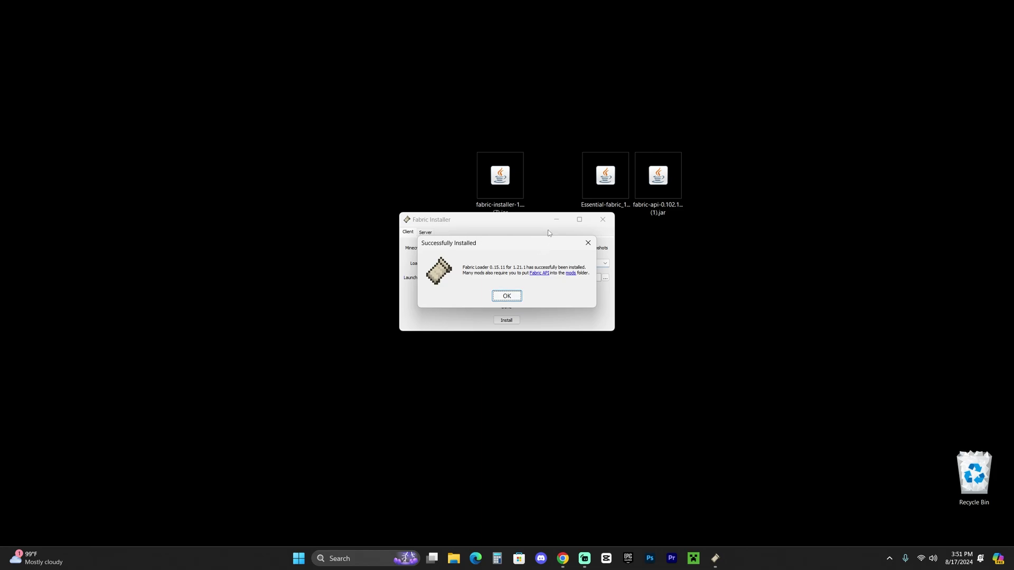
left_click(512, 297)
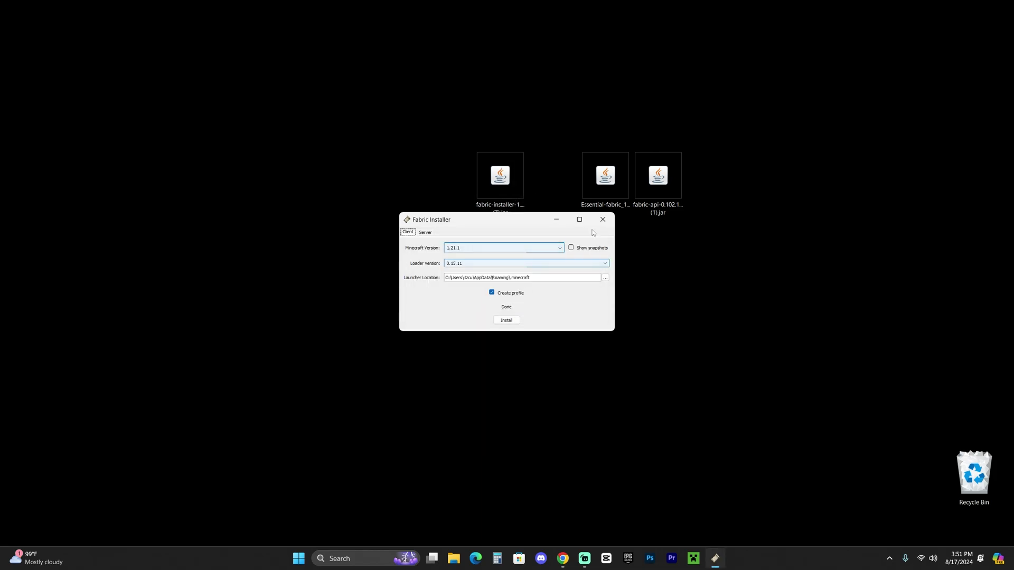
left_click(600, 222)
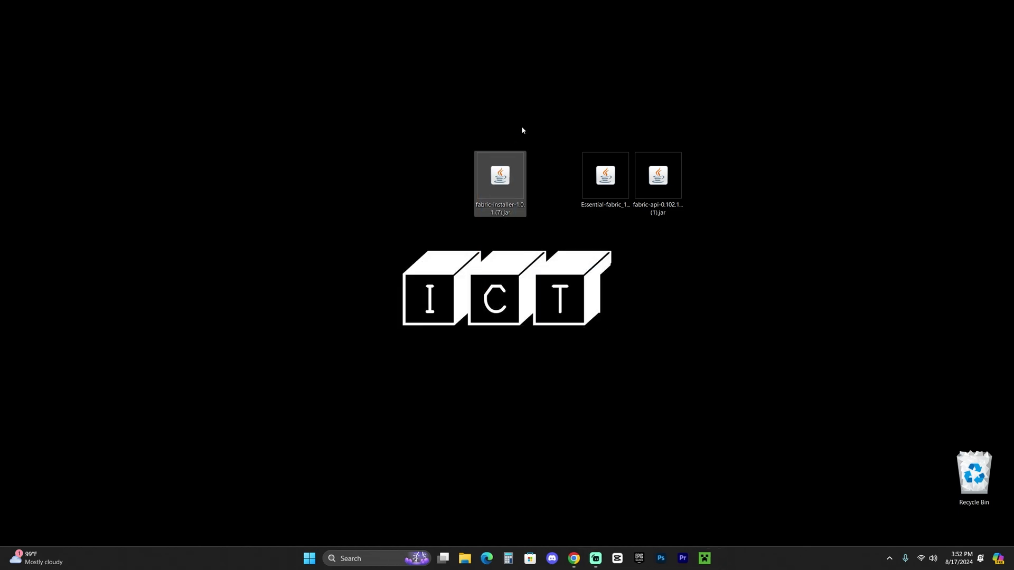
key("Delete")
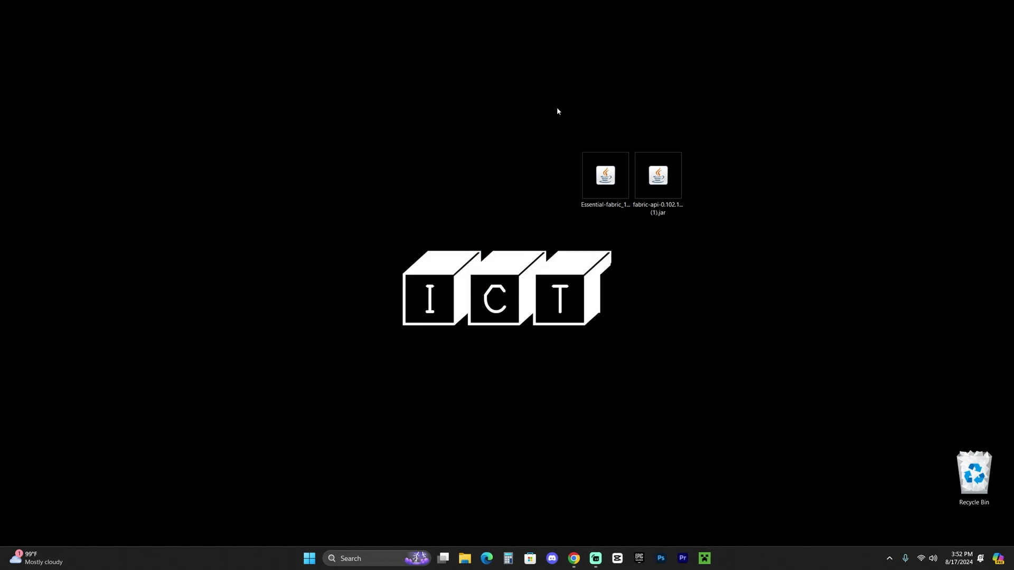
Select the Essential and fabric-api jars on the desktop and bring up Minecraft Launcher.
left_click_drag(559, 106, 750, 232)
left_click(750, 232)
left_click(609, 188)
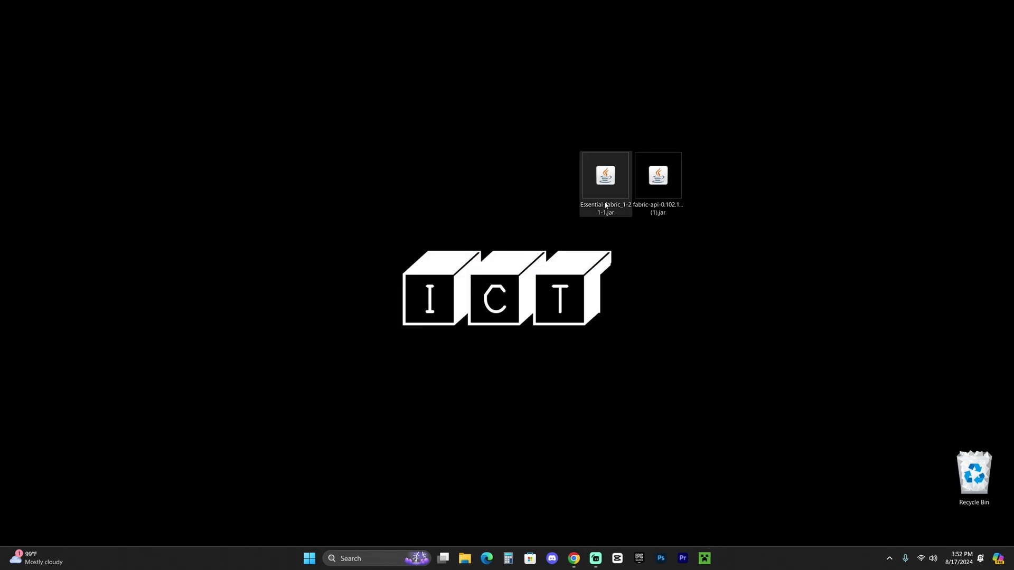
left_click(642, 185)
left_click(740, 221)
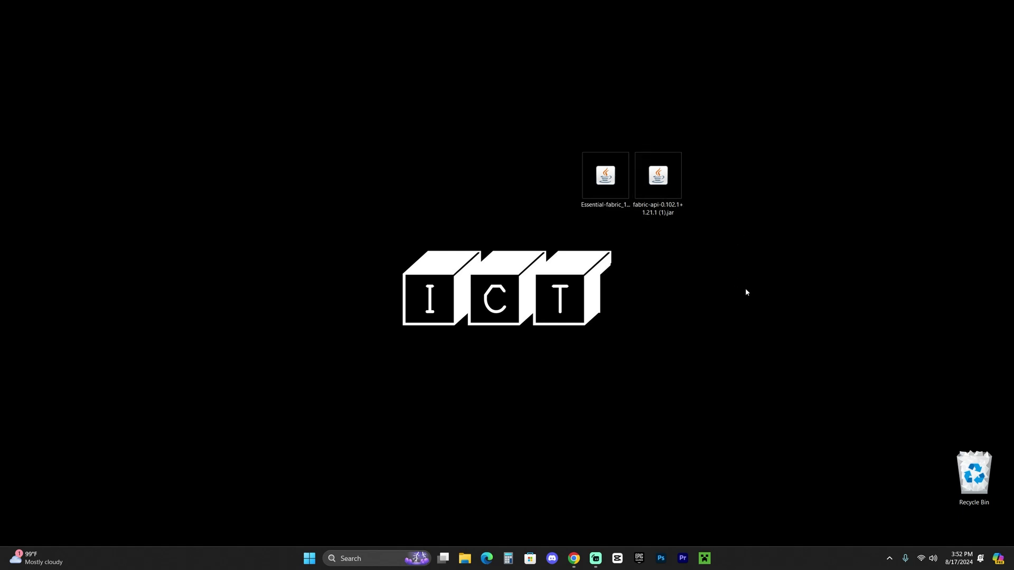
left_click(705, 557)
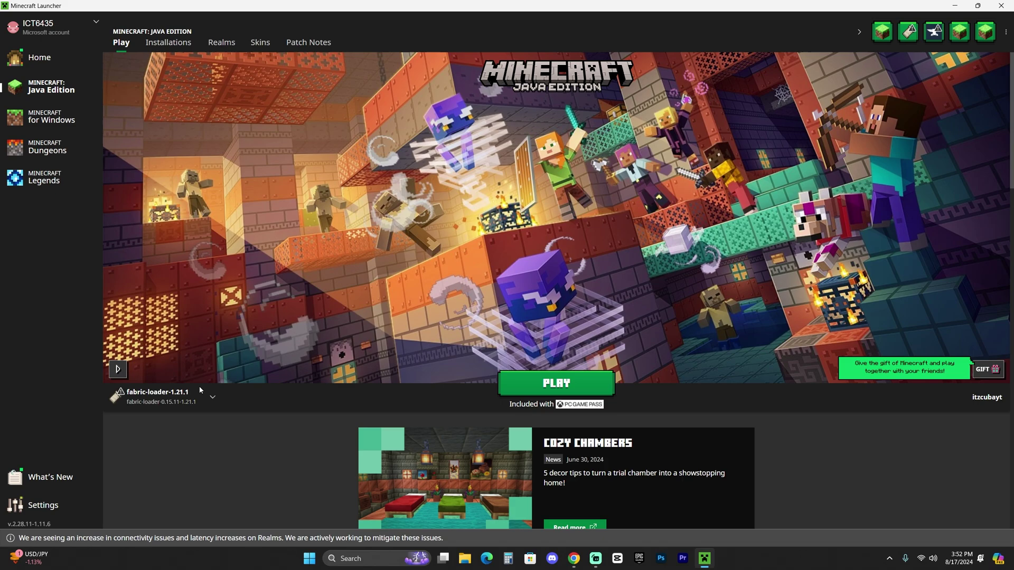
Show the launcher's installations list, including fabric-loader-1.21.1, forge, Latest release and NeoForge.
mouse_move(175, 401)
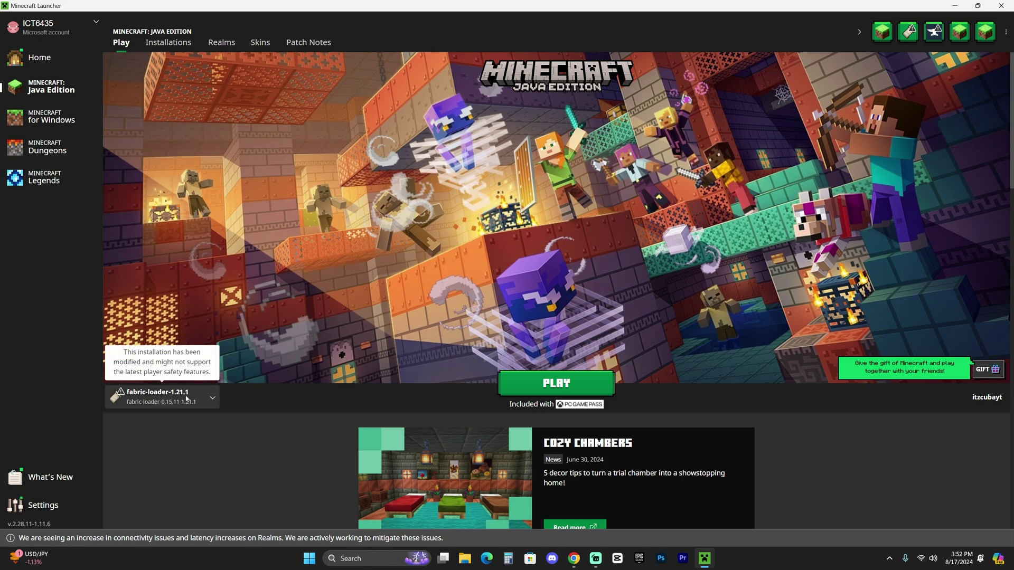
left_click(174, 45)
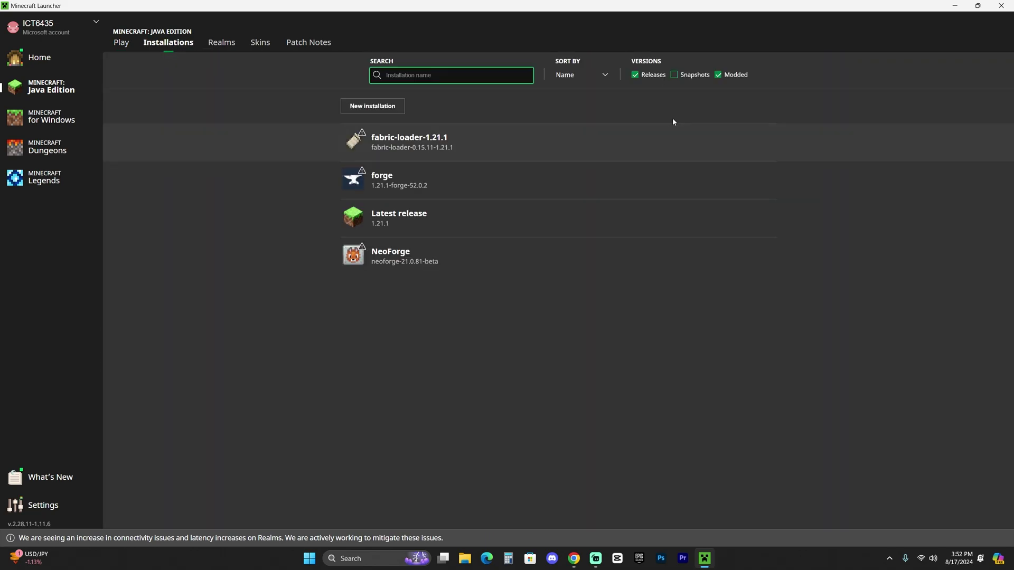
left_click(718, 74)
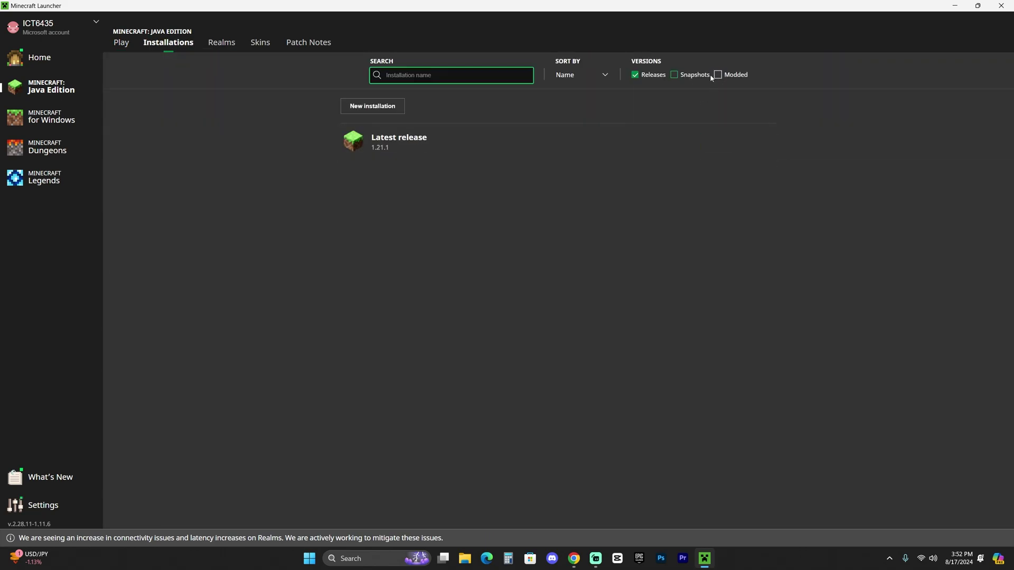
left_click(717, 74)
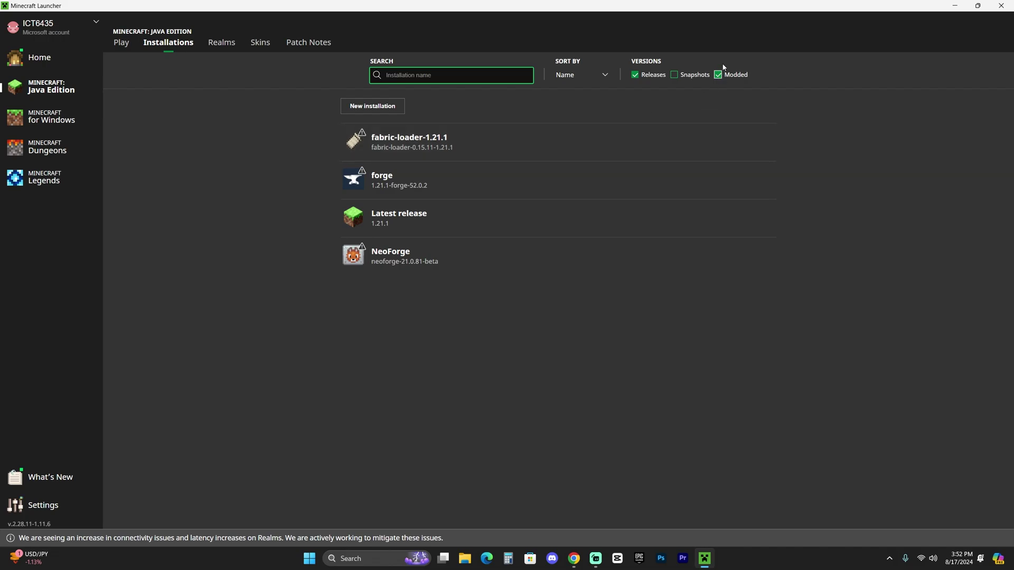
left_click(291, 82)
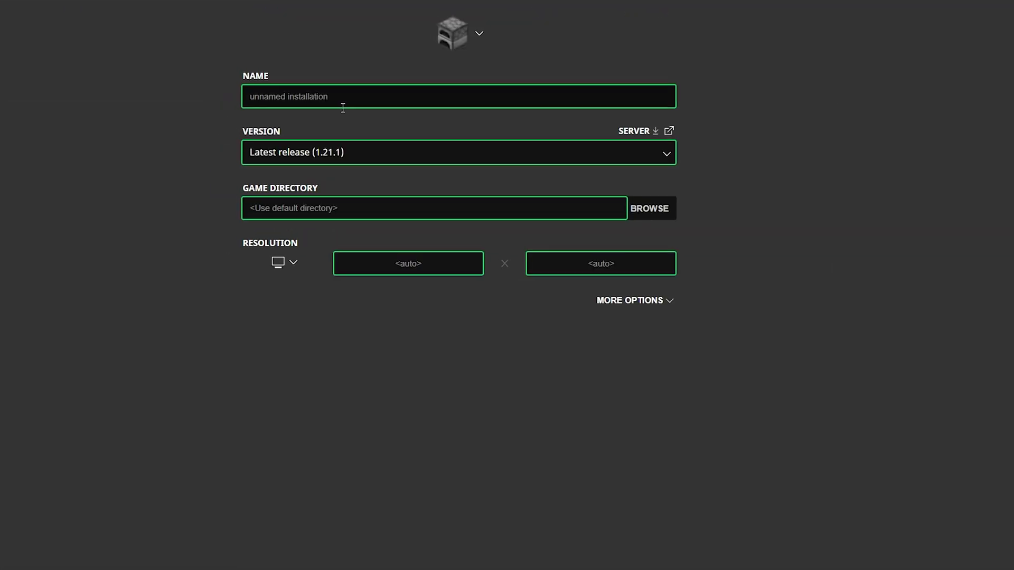
left_click(506, 138)
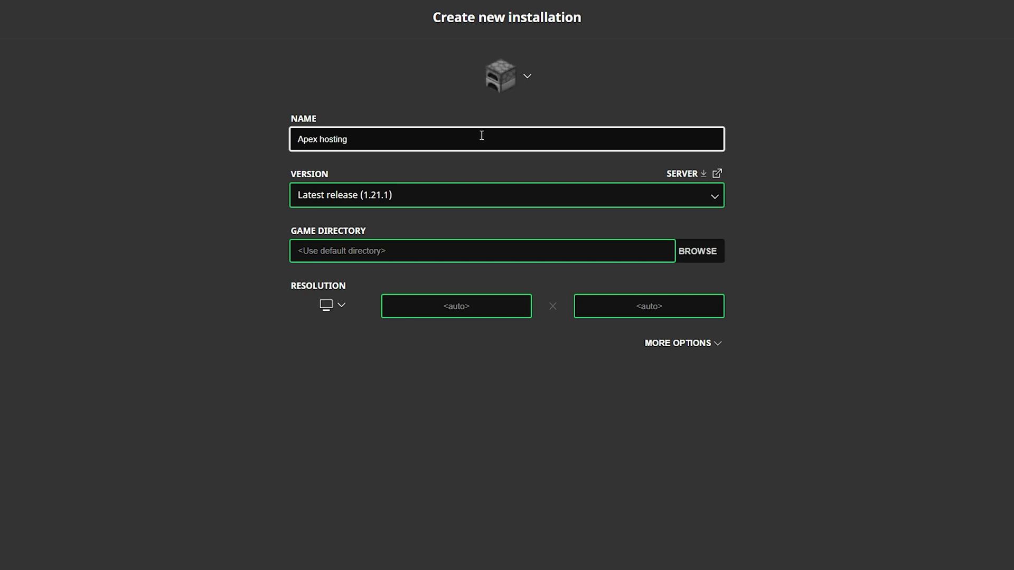
left_click(808, 163)
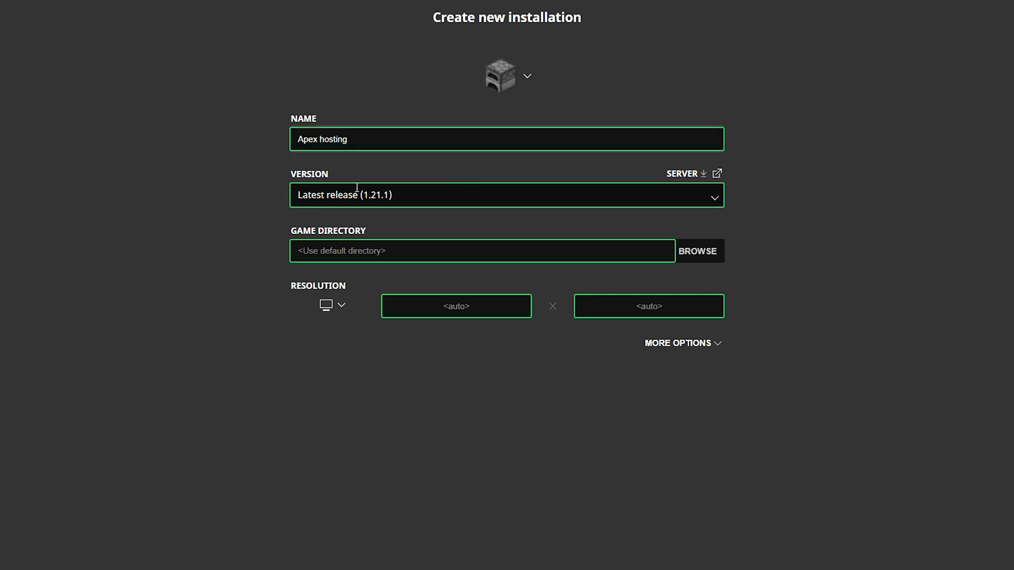
left_click(342, 199)
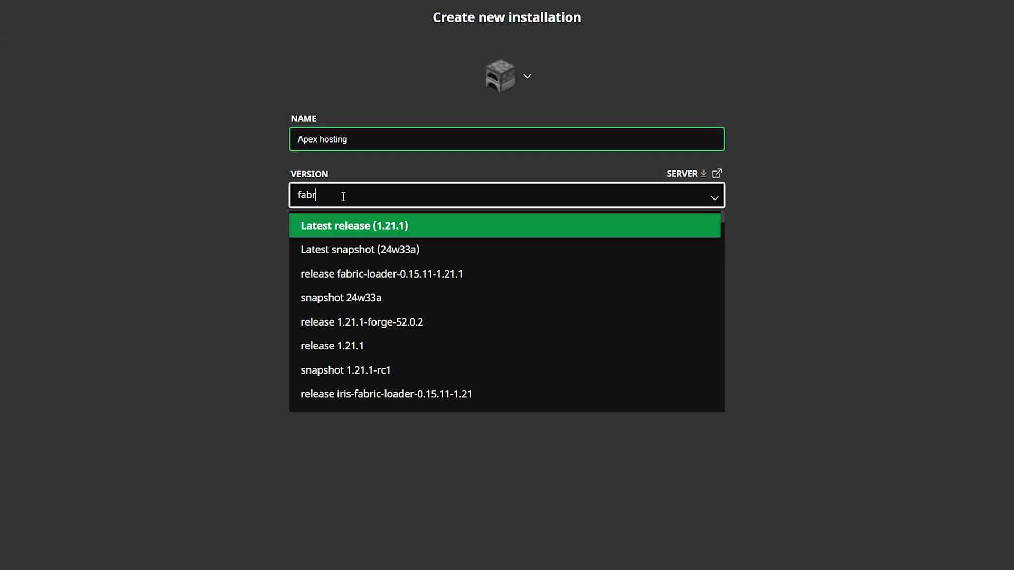
type("fabr")
key("Return")
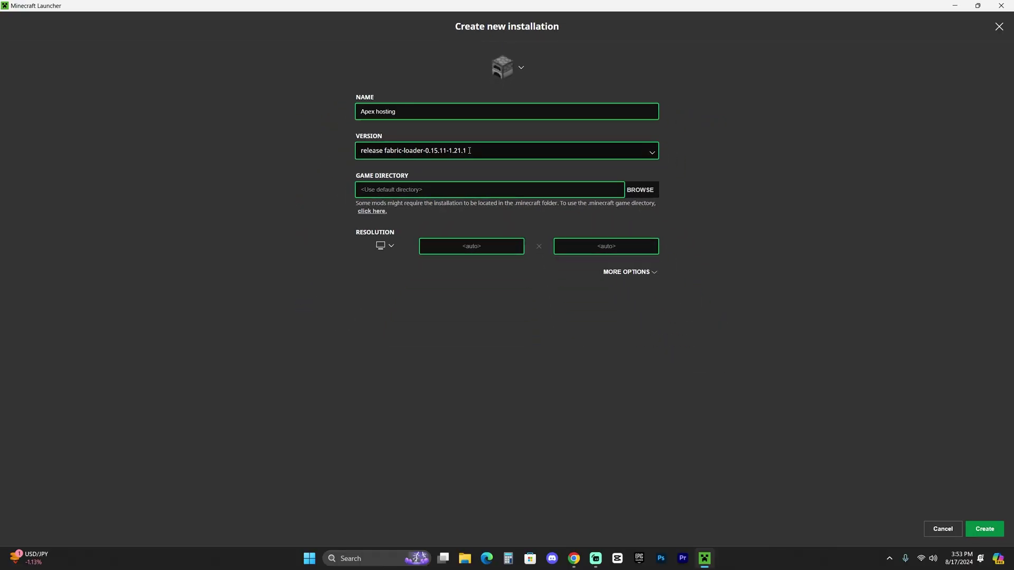
left_click(945, 530)
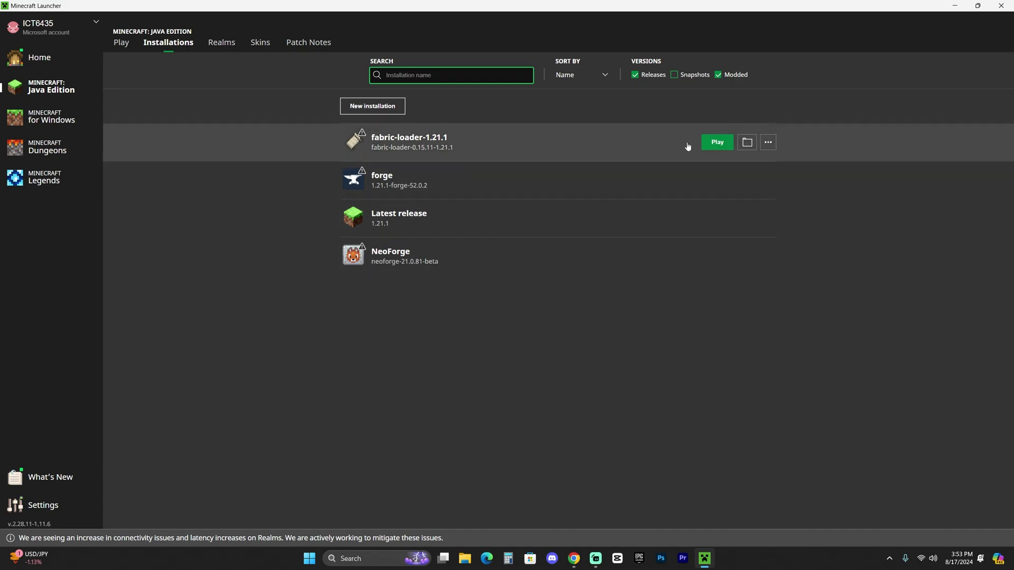
Open the fabric-loader installation's .minecraft folder and check the existing mods folder.
left_click(747, 143)
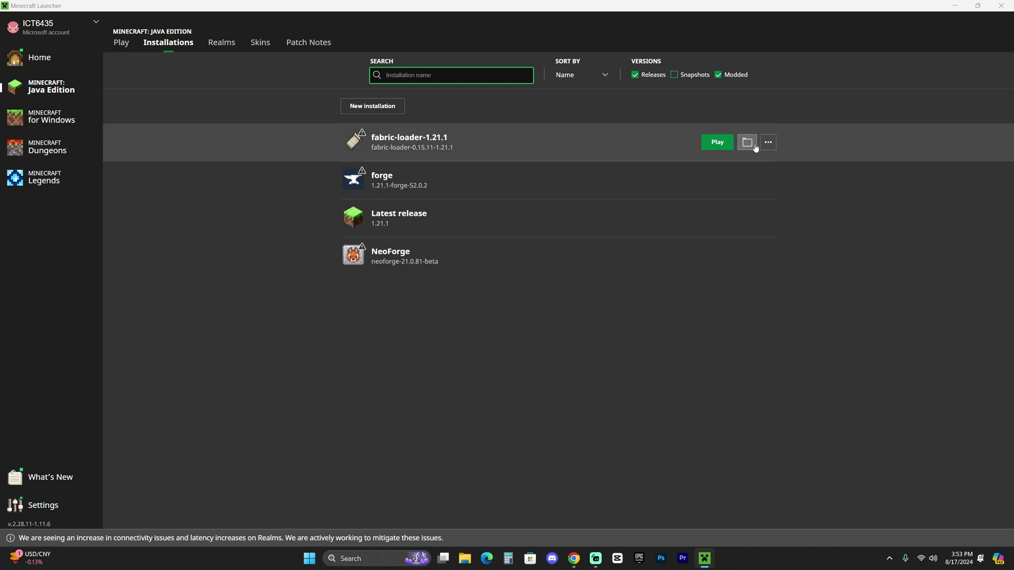
left_click(952, 5)
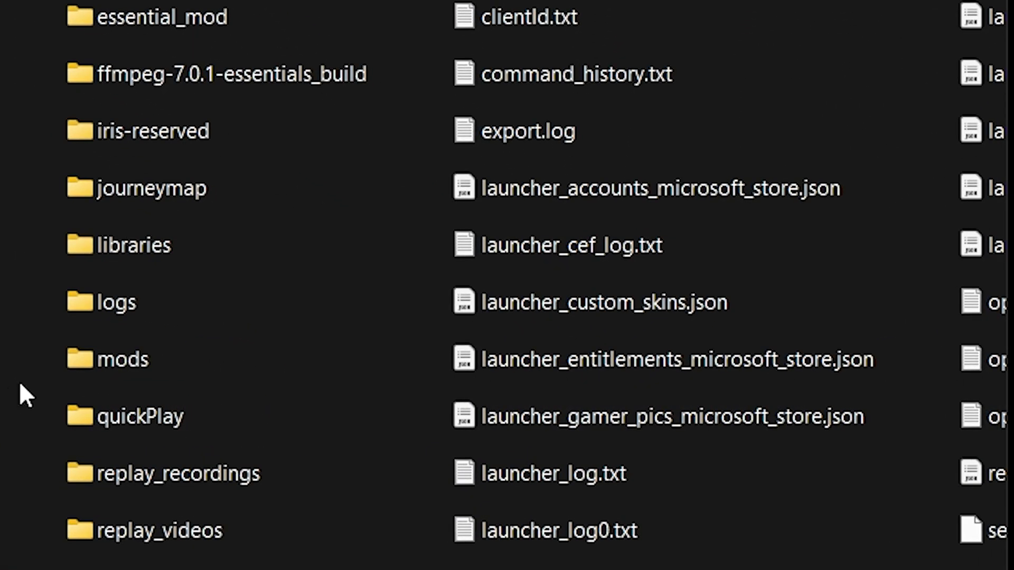
left_click(101, 363)
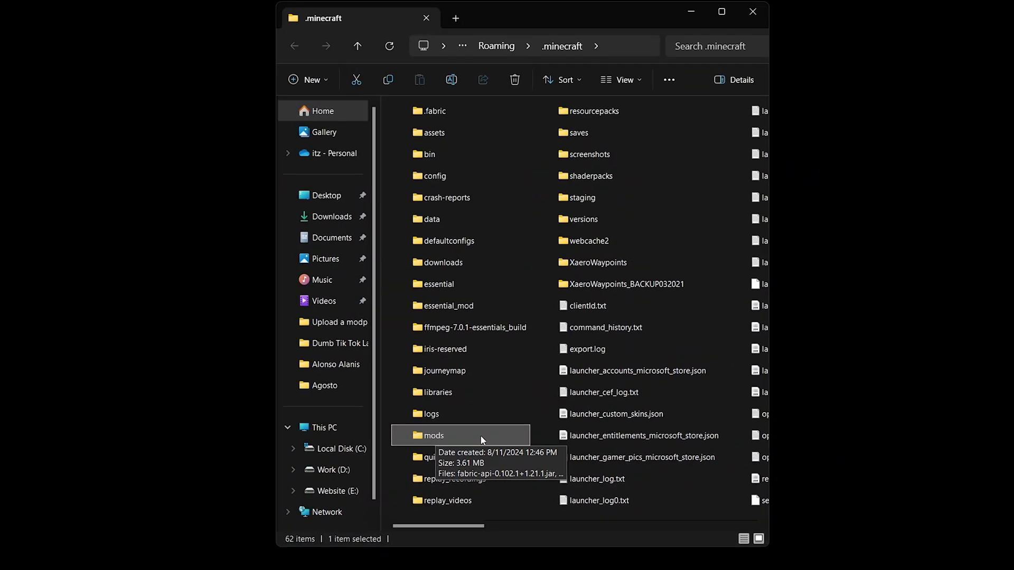
double_click(482, 440)
left_click(300, 51)
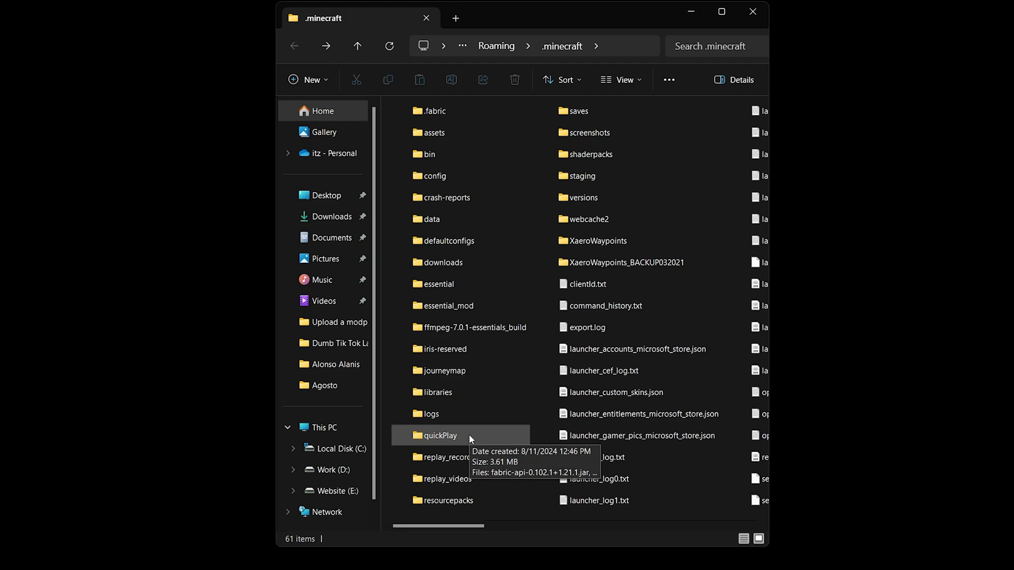
Delete the old mods folder, then create an empty folder named 'mods' and open it.
key("Delete")
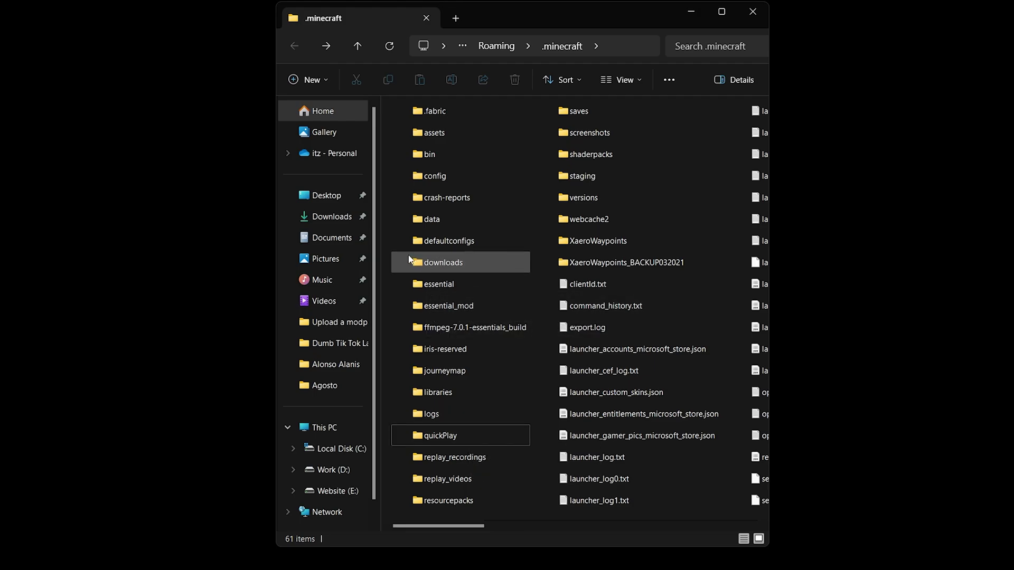
left_click(322, 82)
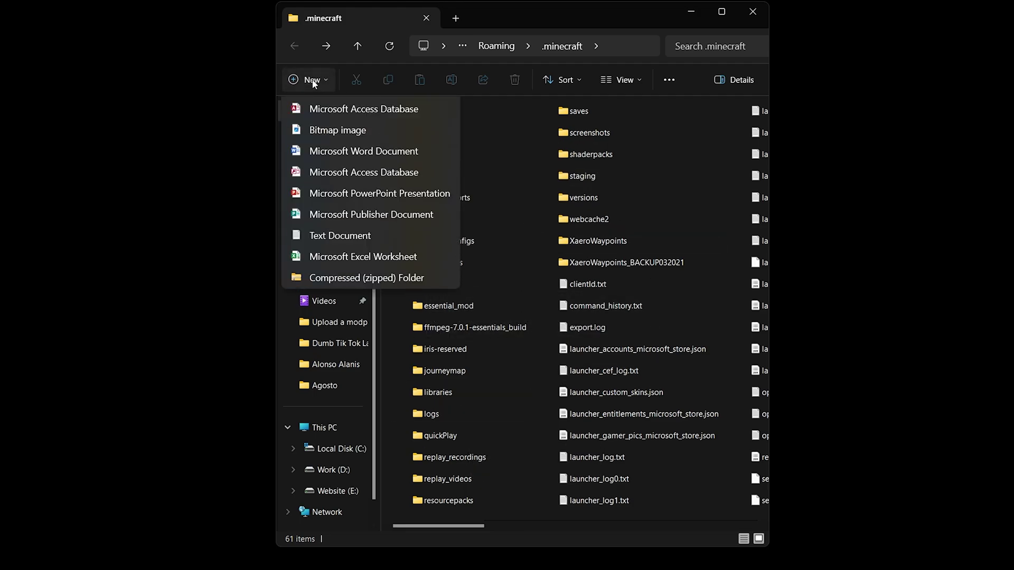
left_click(309, 110)
type("mods")
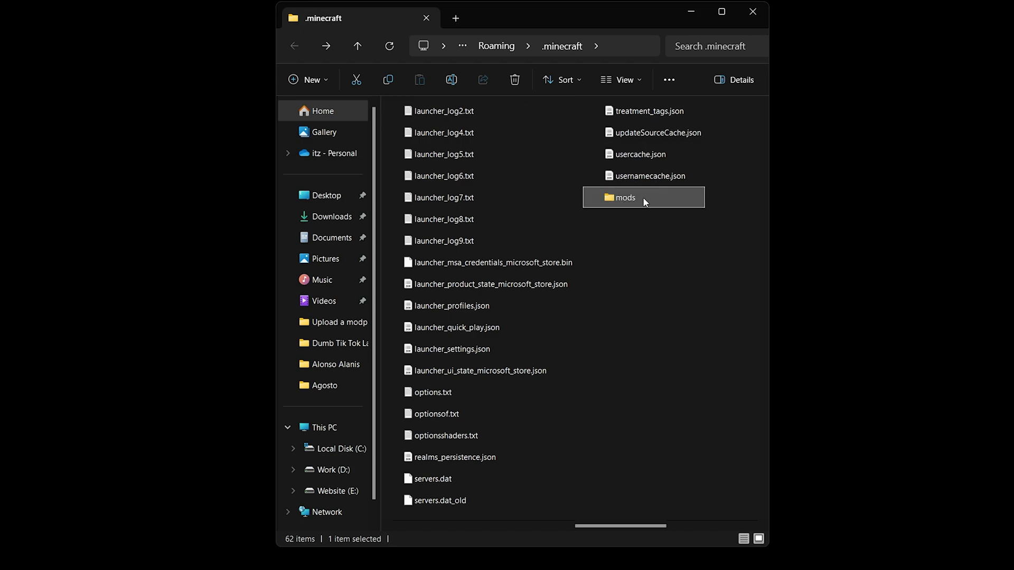
double_click(643, 198)
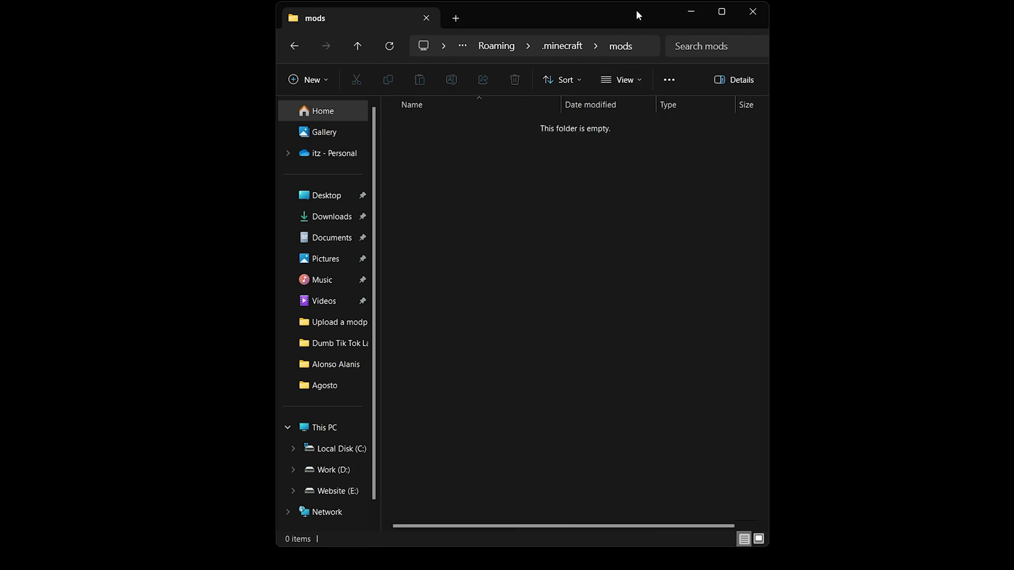
Move the fabric-api and Essential-fabric_1-21-1 jars from the desktop into the mods folder.
left_click_drag(587, 29, 599, 232)
left_click_drag(812, 93, 571, 149)
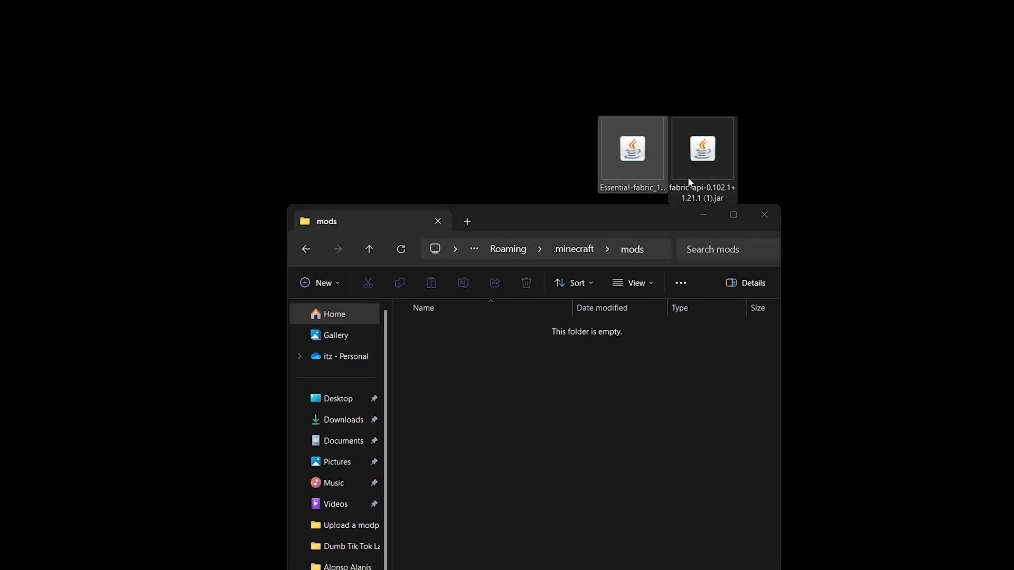
left_click_drag(711, 134, 581, 365)
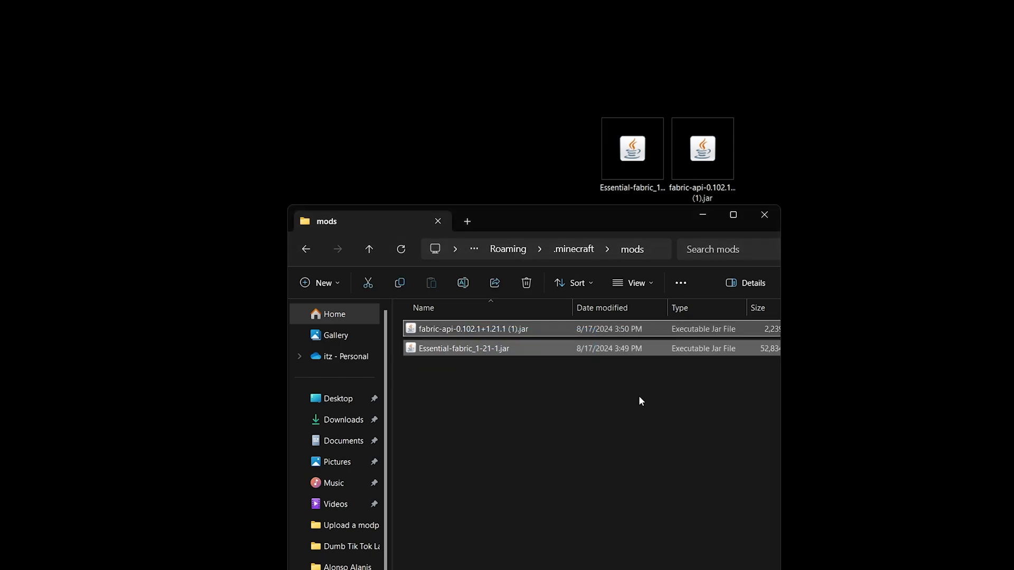
left_click(611, 412)
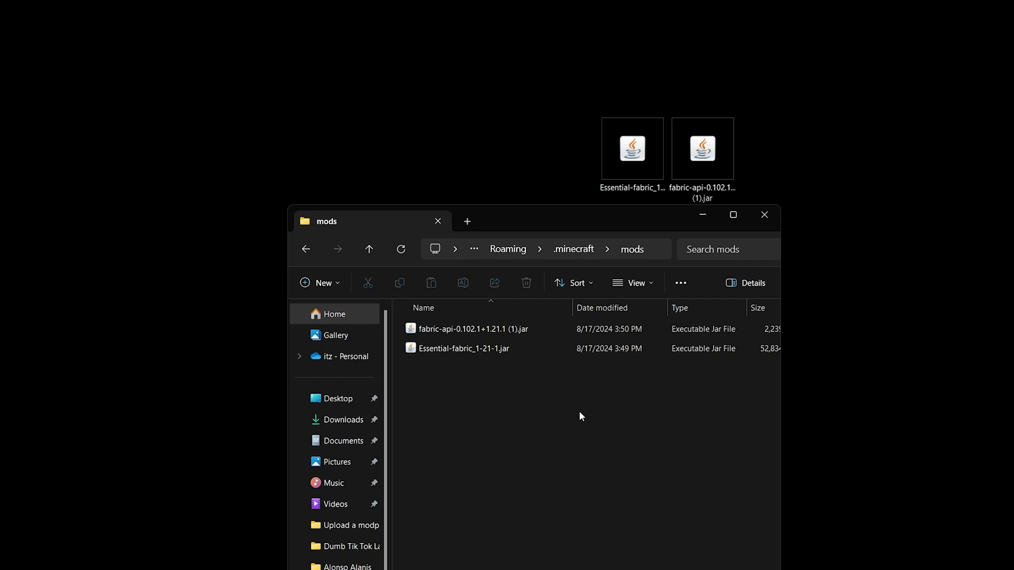
left_click_drag(652, 484, 490, 342)
left_click_drag(555, 430, 464, 333)
left_click(534, 399)
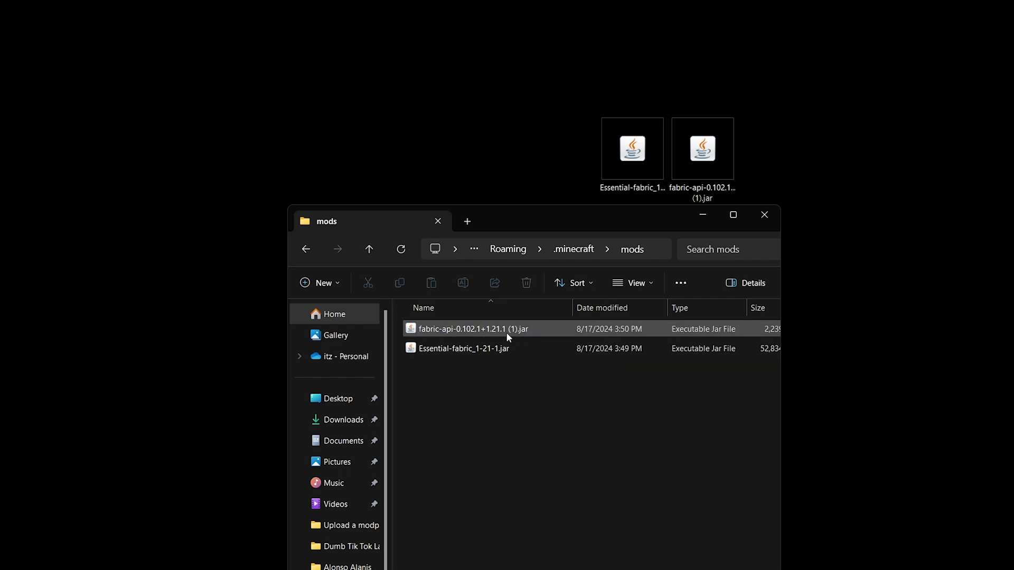
left_click_drag(680, 401, 419, 297)
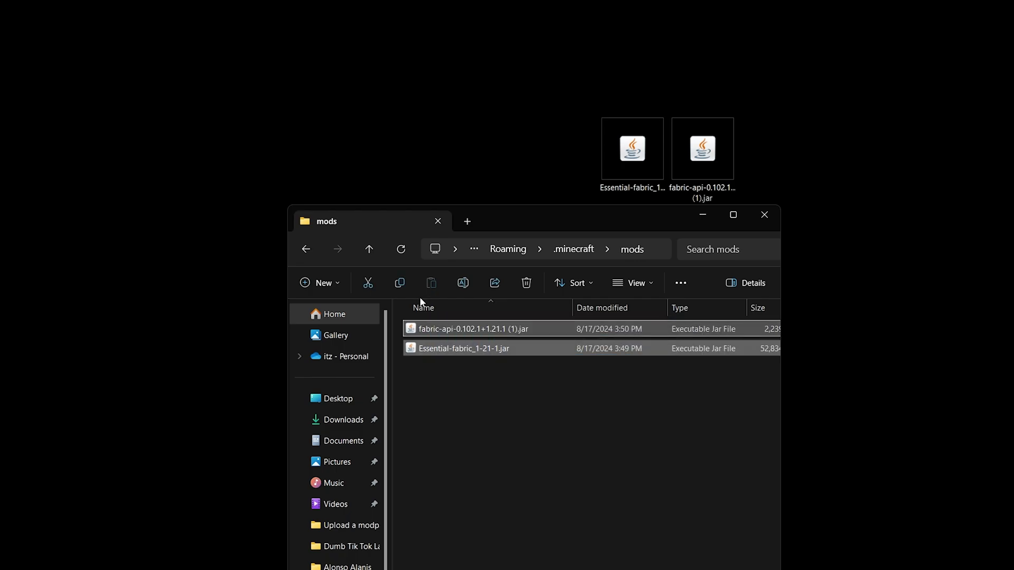
left_click(563, 413)
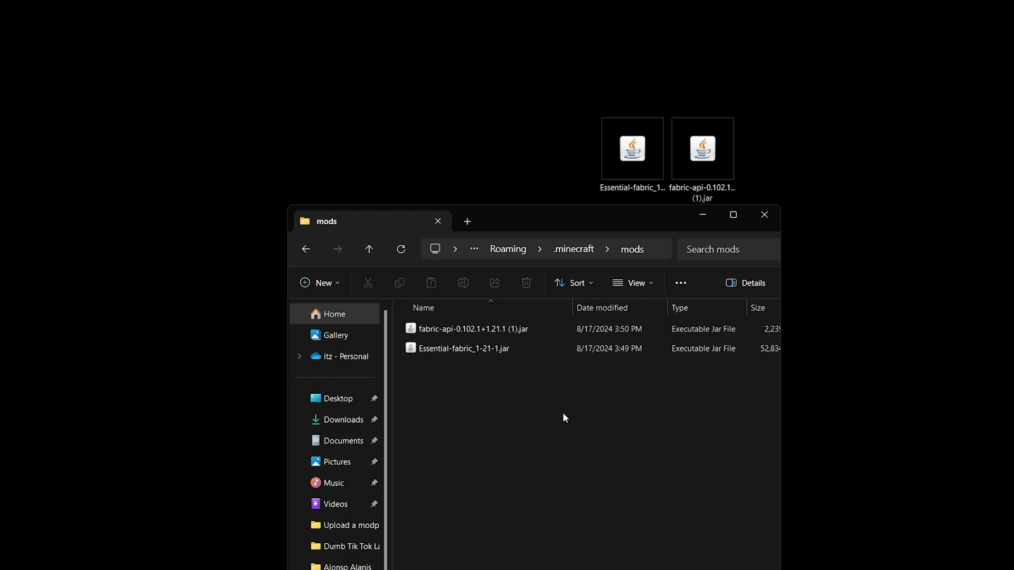
Close File Explorer and delete the two leftover jar copies from the desktop.
left_click(776, 214)
left_click_drag(867, 33, 494, 255)
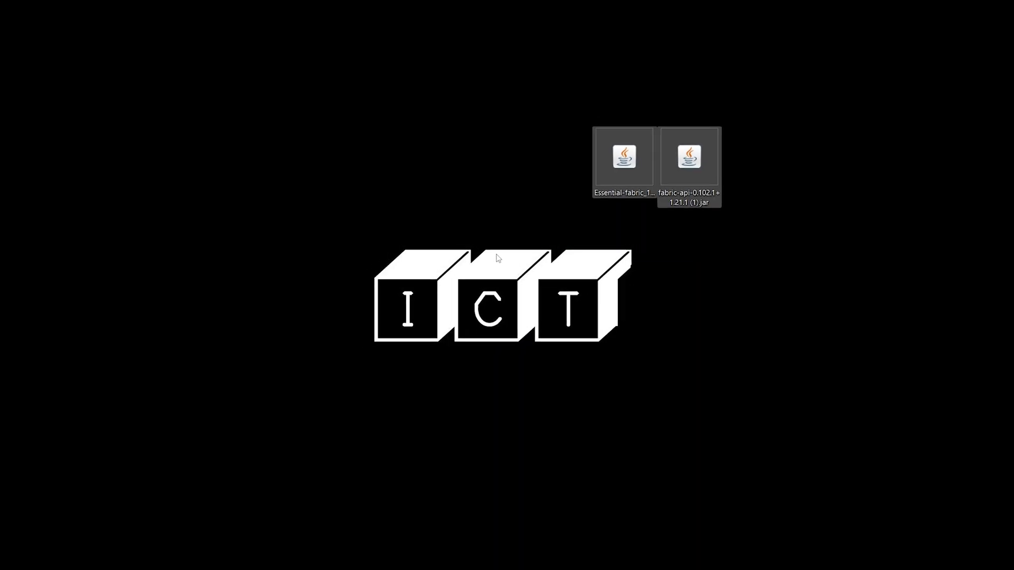
key("Delete")
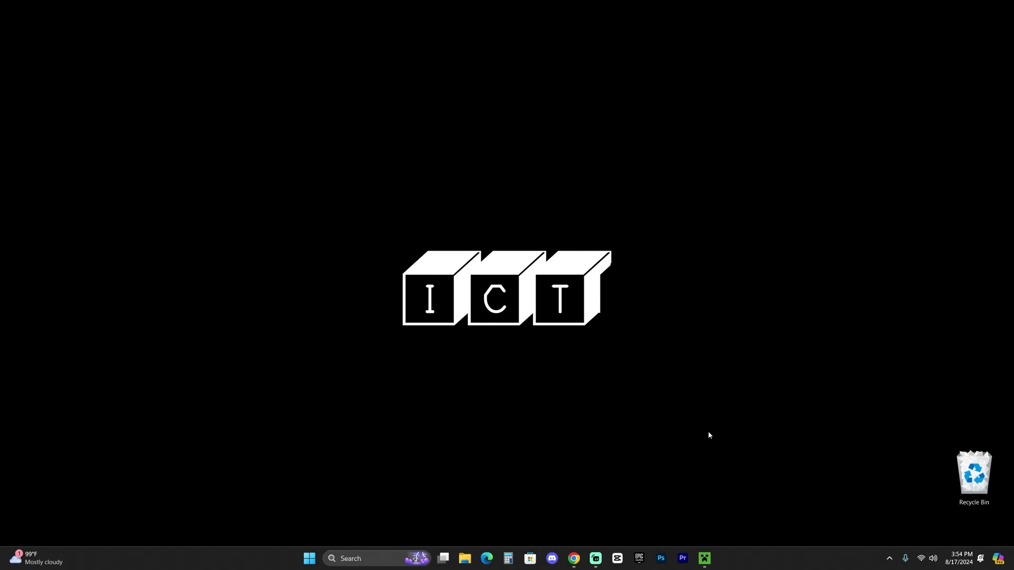
Launch Fabric 1.21.1 with Essential, dismiss the Essential update notice and check its Social screen.
left_click(704, 558)
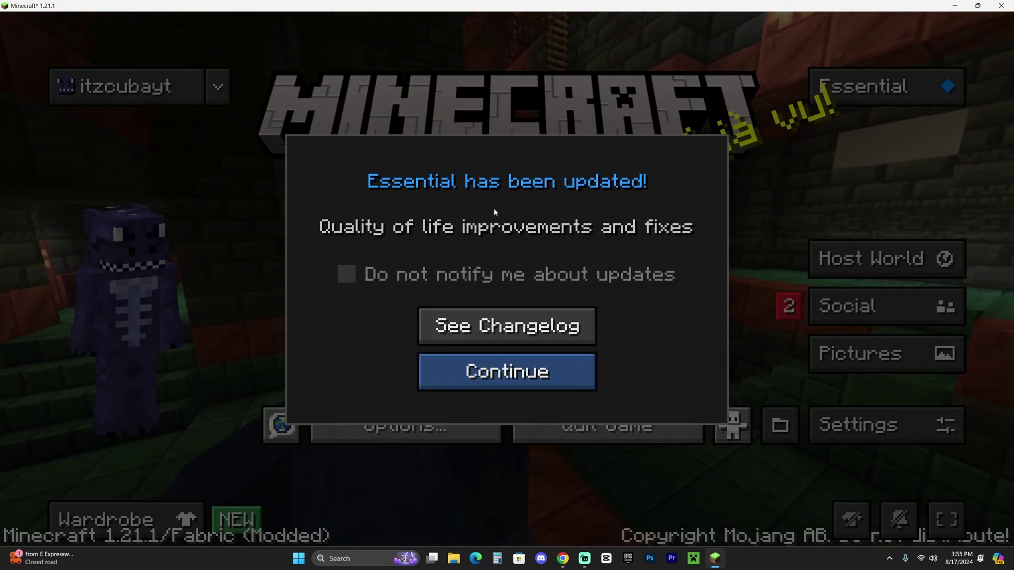
left_click(507, 371)
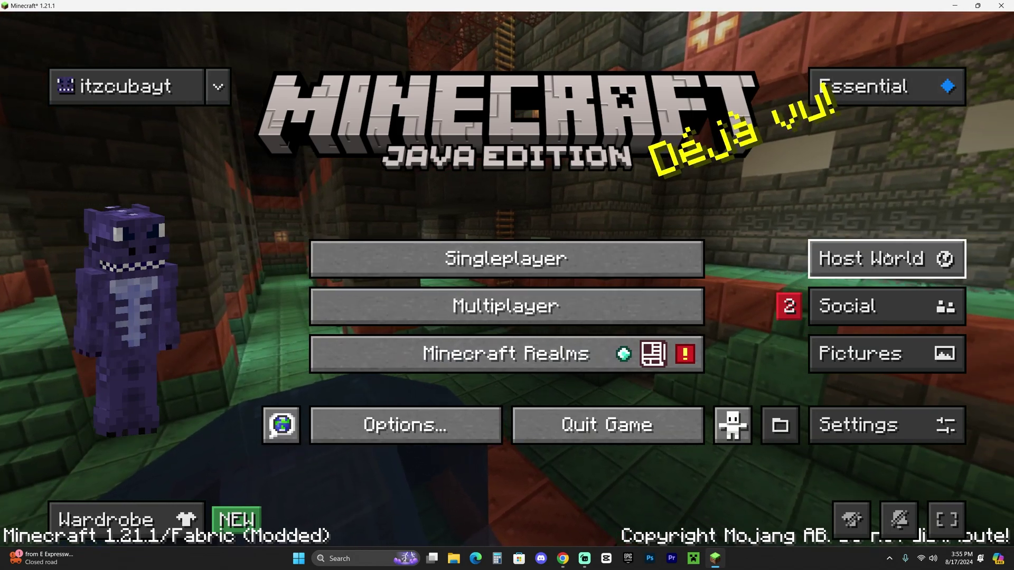
left_click(877, 306)
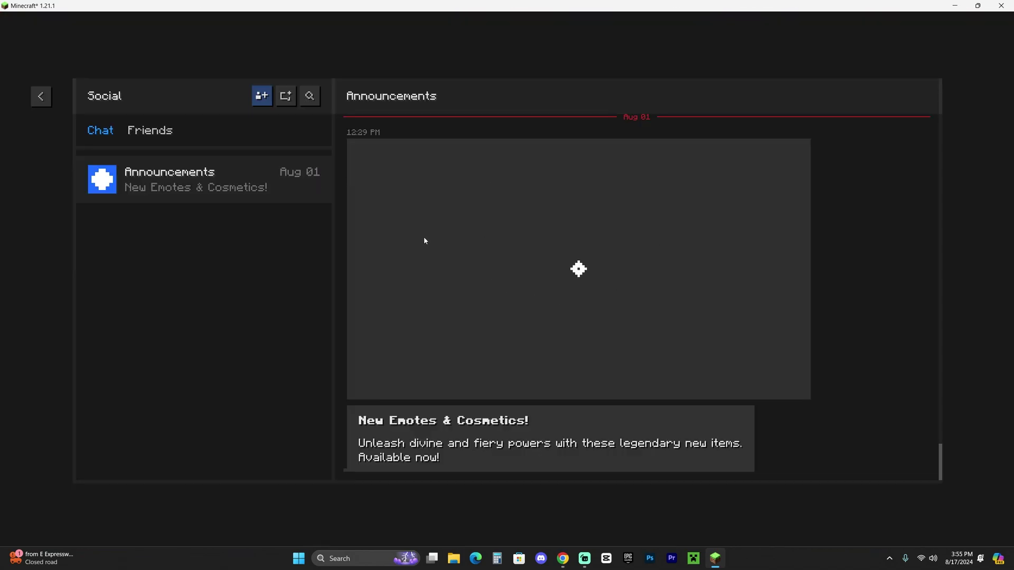
left_click(147, 132)
left_click(101, 130)
key("Escape")
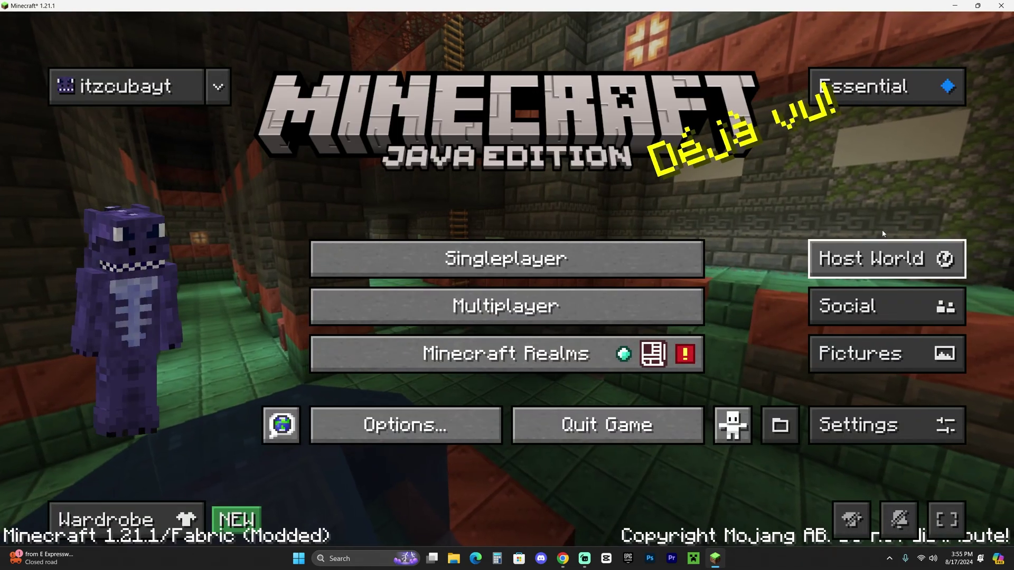
left_click(616, 258)
Open the existing dirt-platform world and host it for friends via Essential's Invite, then resume playing.
double_click(449, 127)
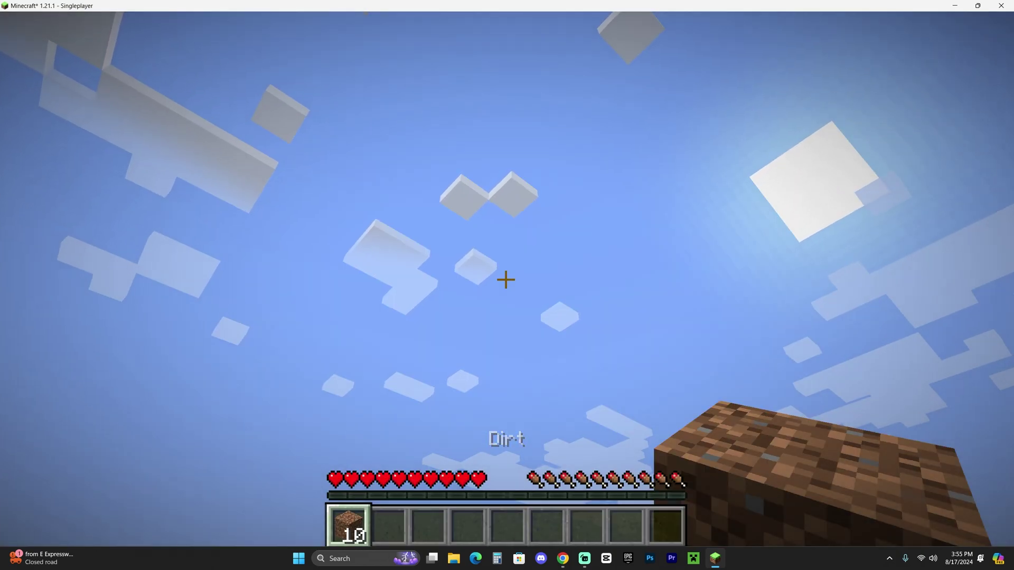
key("F5")
key("F5")
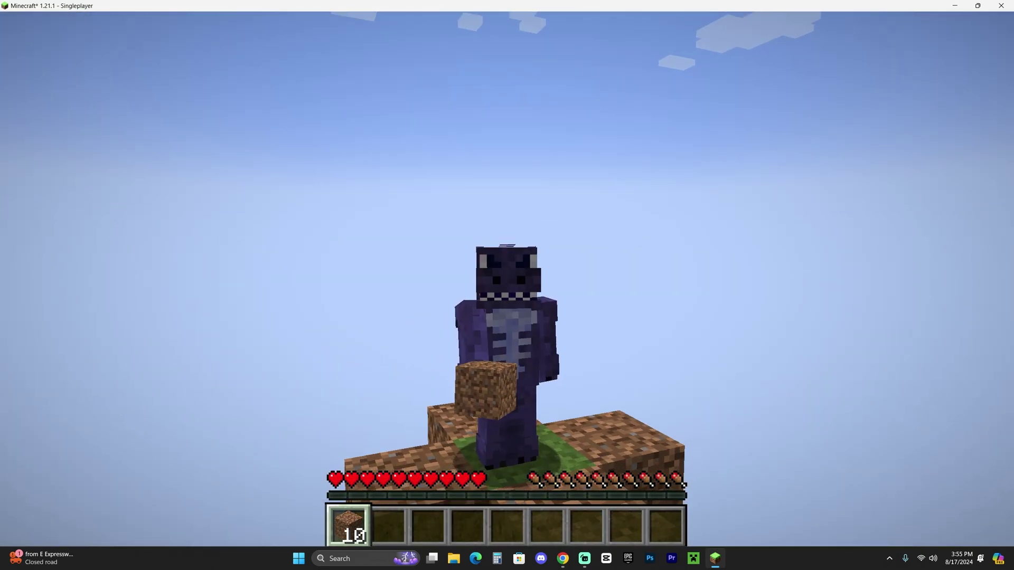
key("Escape")
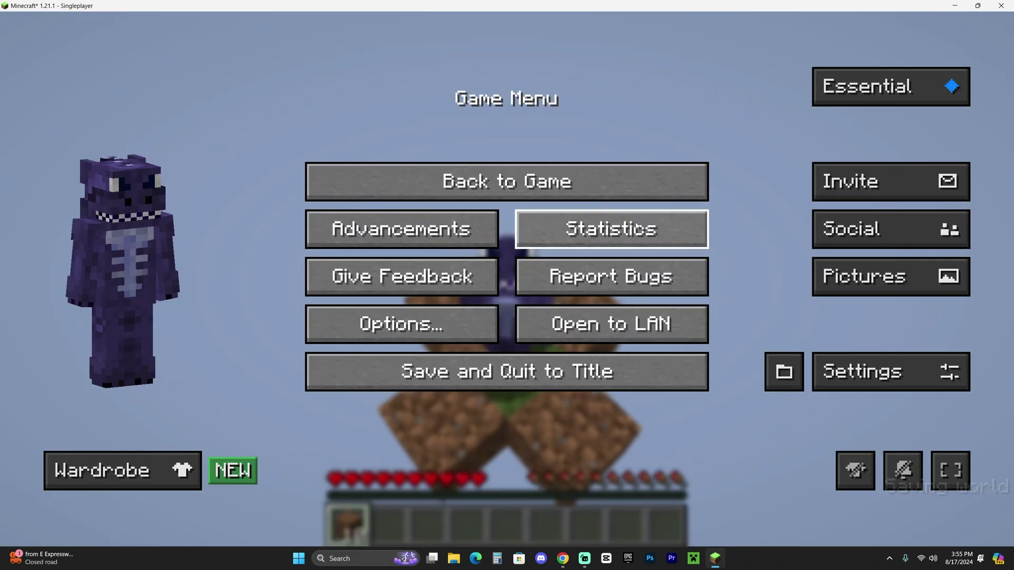
left_click(871, 181)
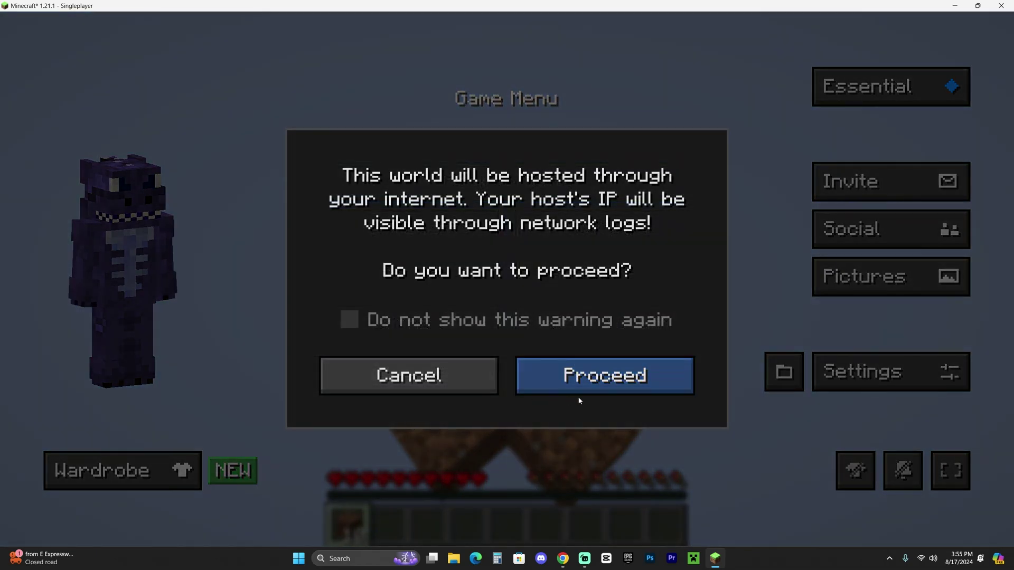
left_click(587, 378)
left_click(600, 485)
left_click(597, 478)
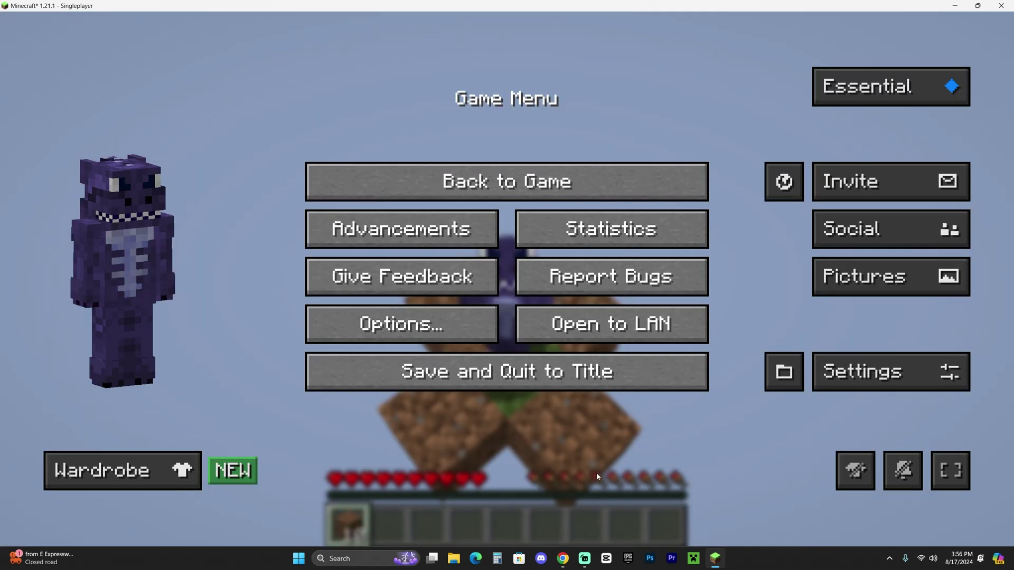
left_click(604, 174)
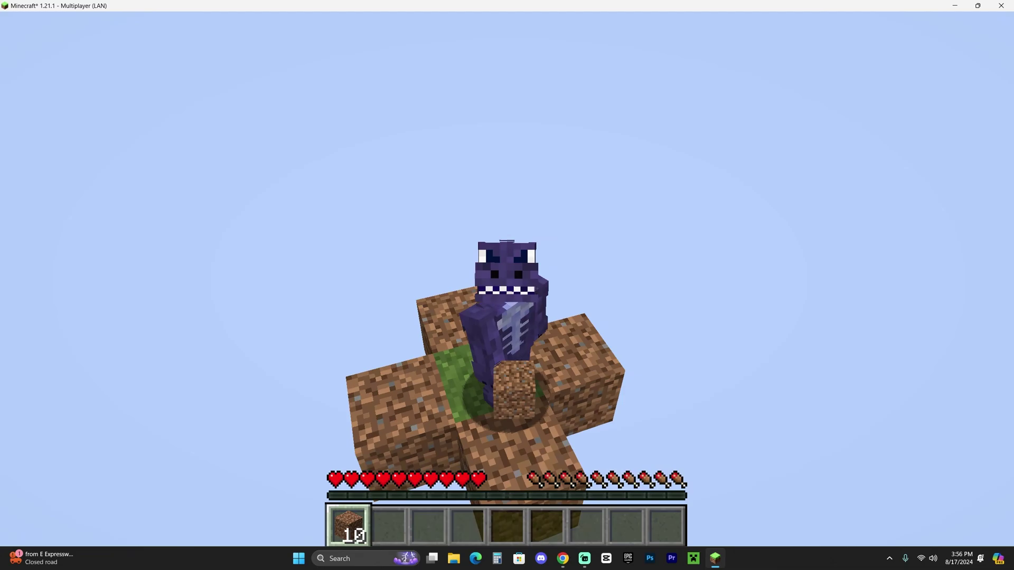
key("w")
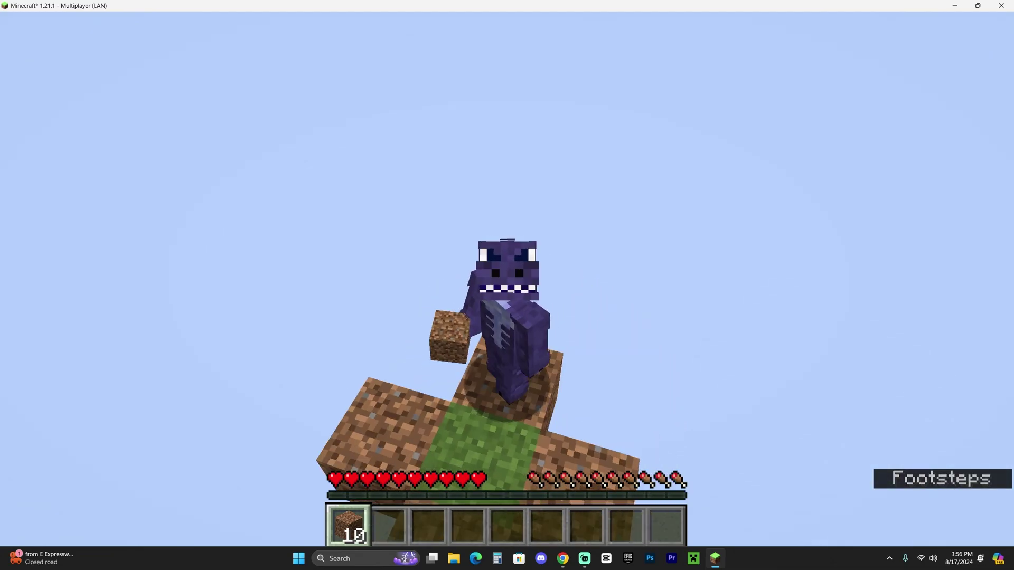